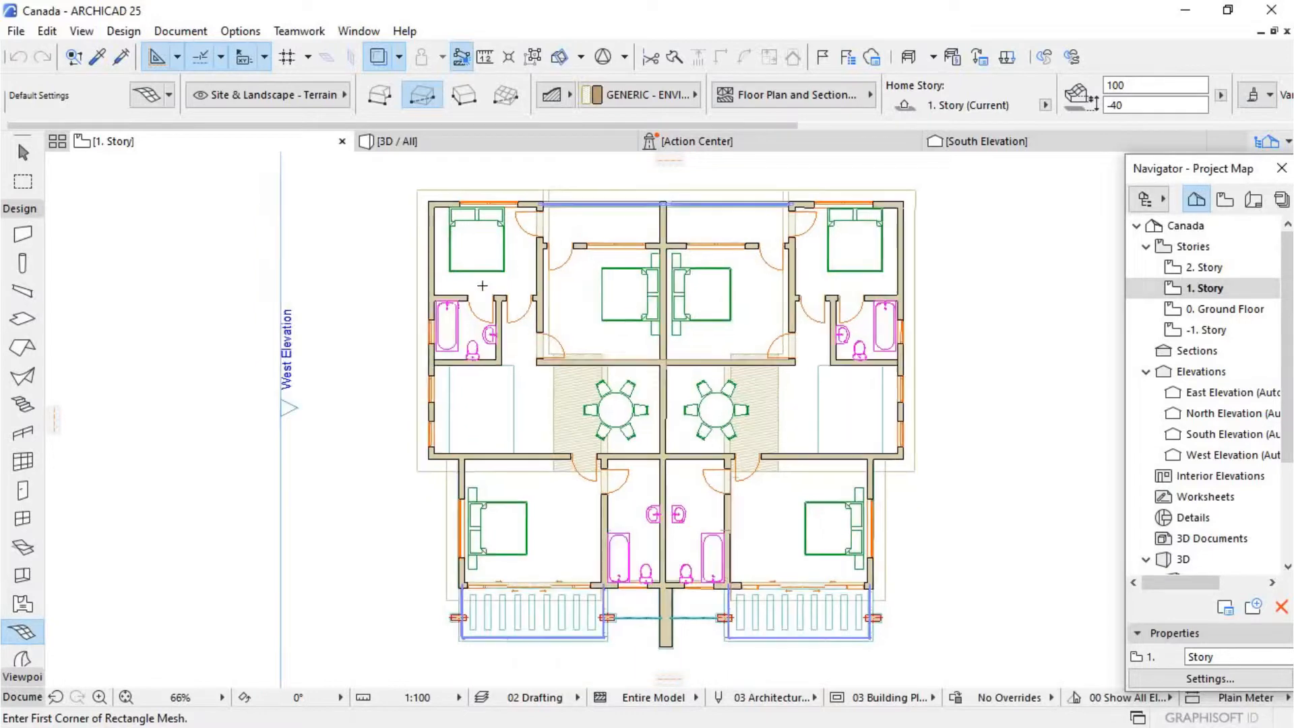
scroll(481, 285, "down", 2)
scroll(607, 353, "up", 1)
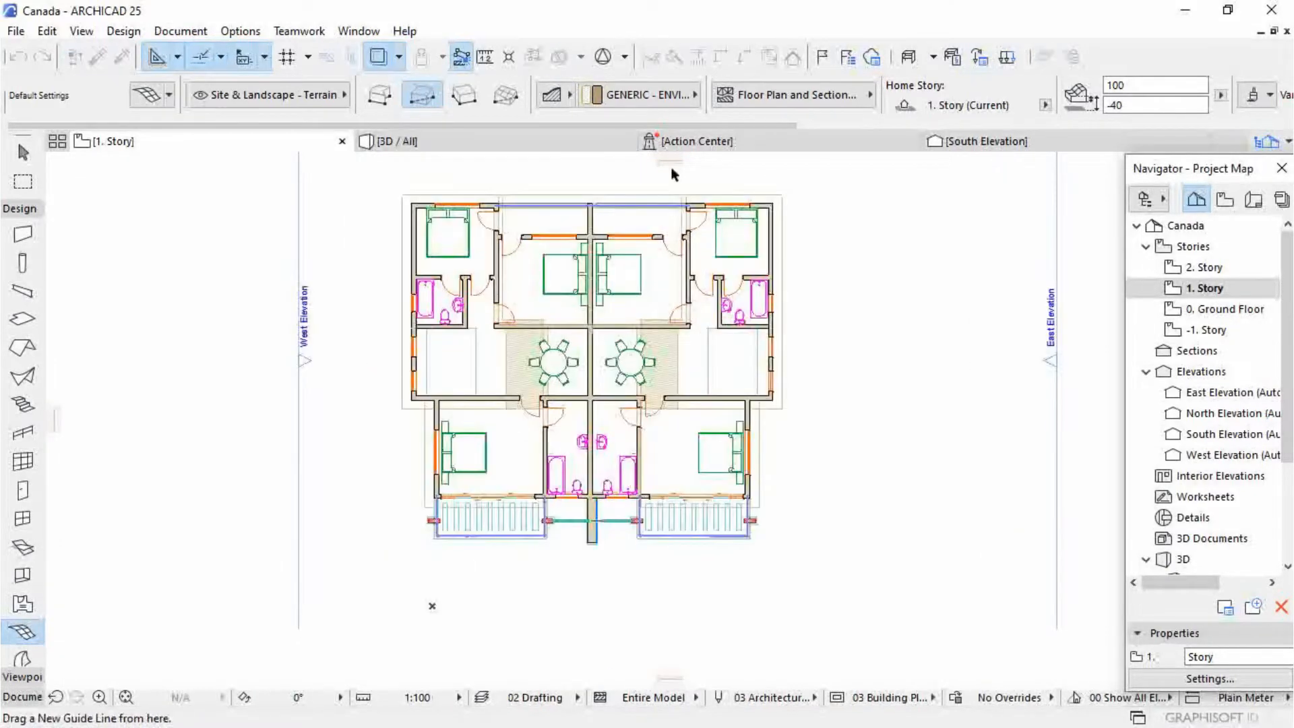
Switch to the 3D perspective and orbit to a higher, closer view of the house.
left_click(544, 143)
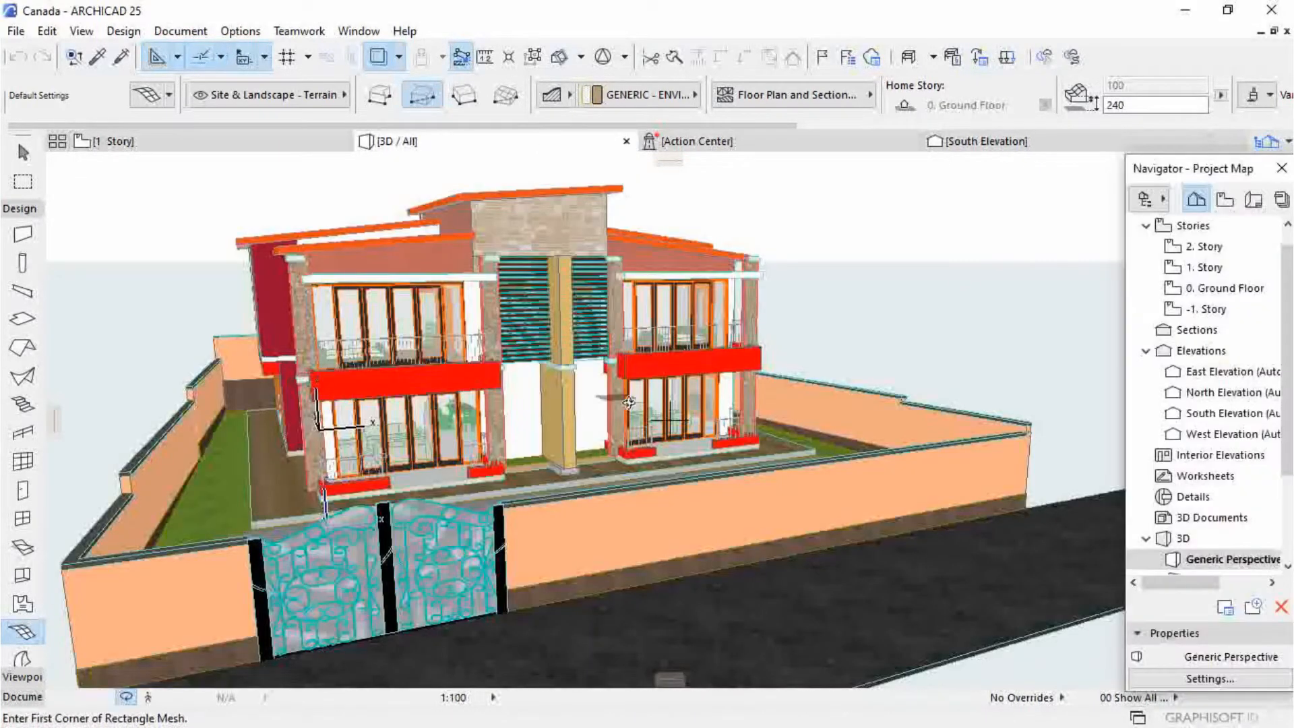
scroll(628, 402, "down", 1)
scroll(540, 269, "down", 1)
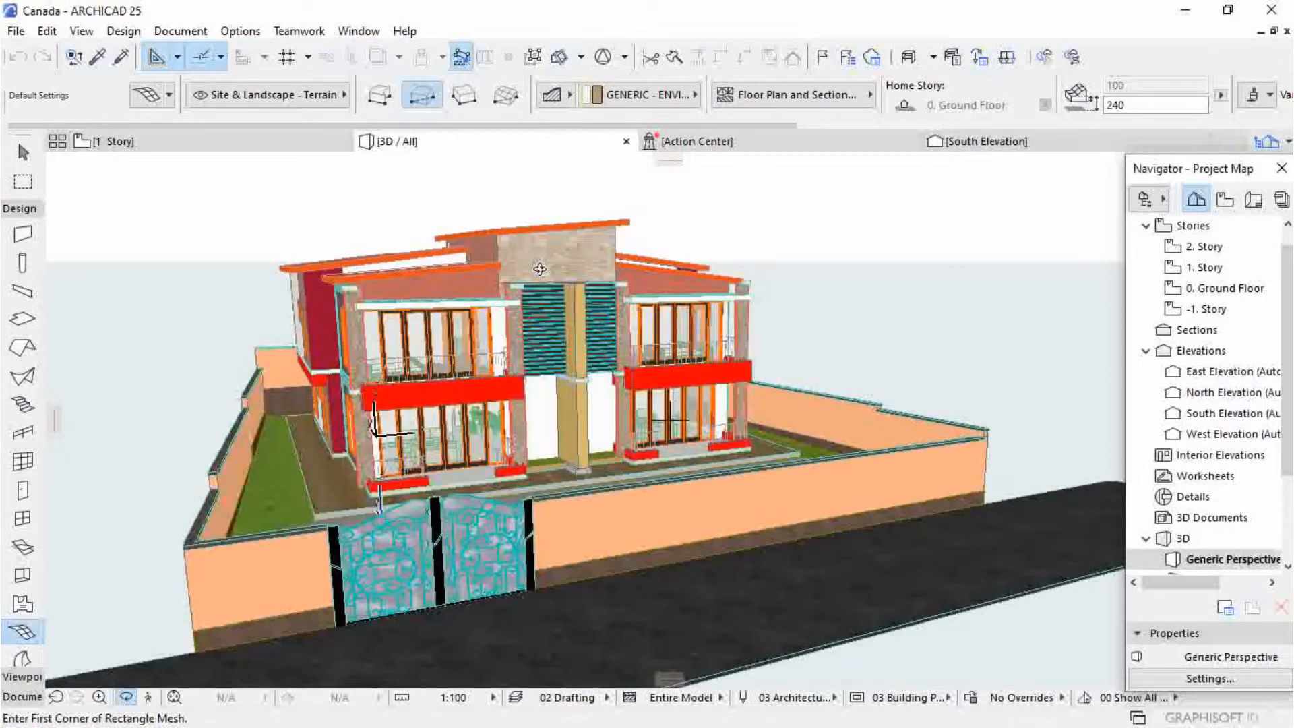
scroll(779, 548, "up", 1)
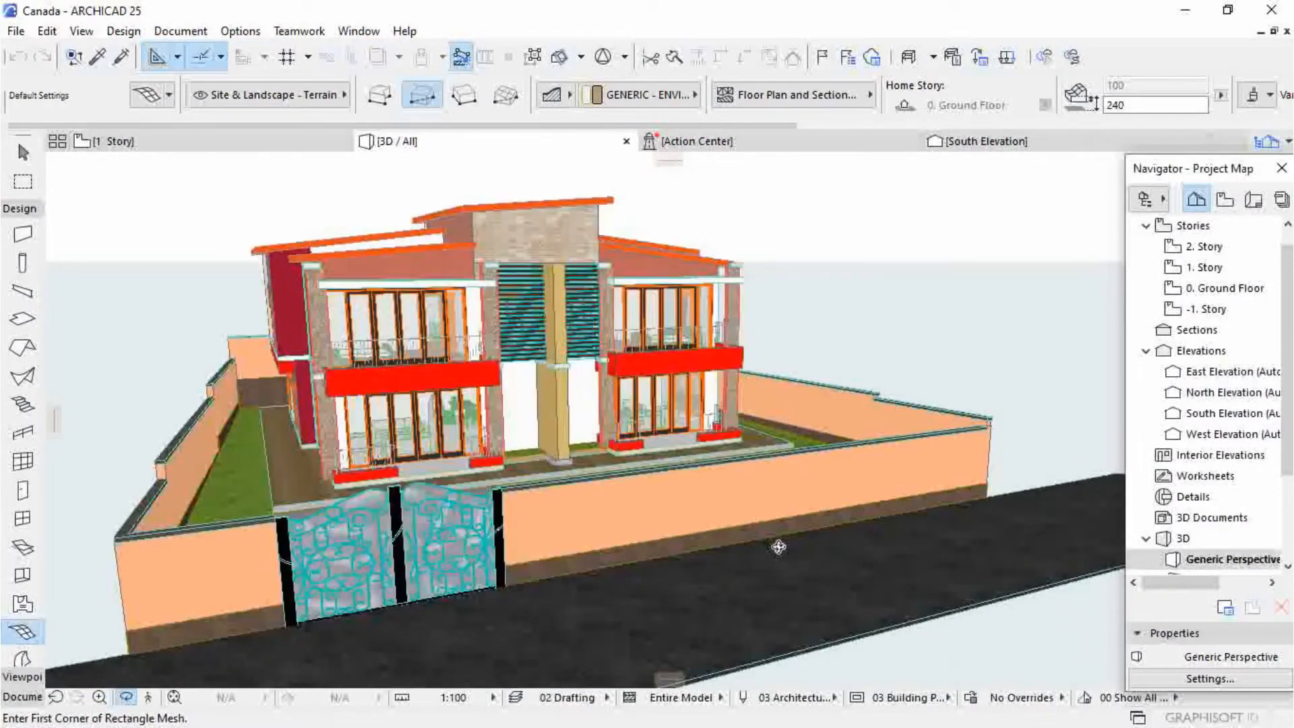
scroll(587, 546, "down", 1)
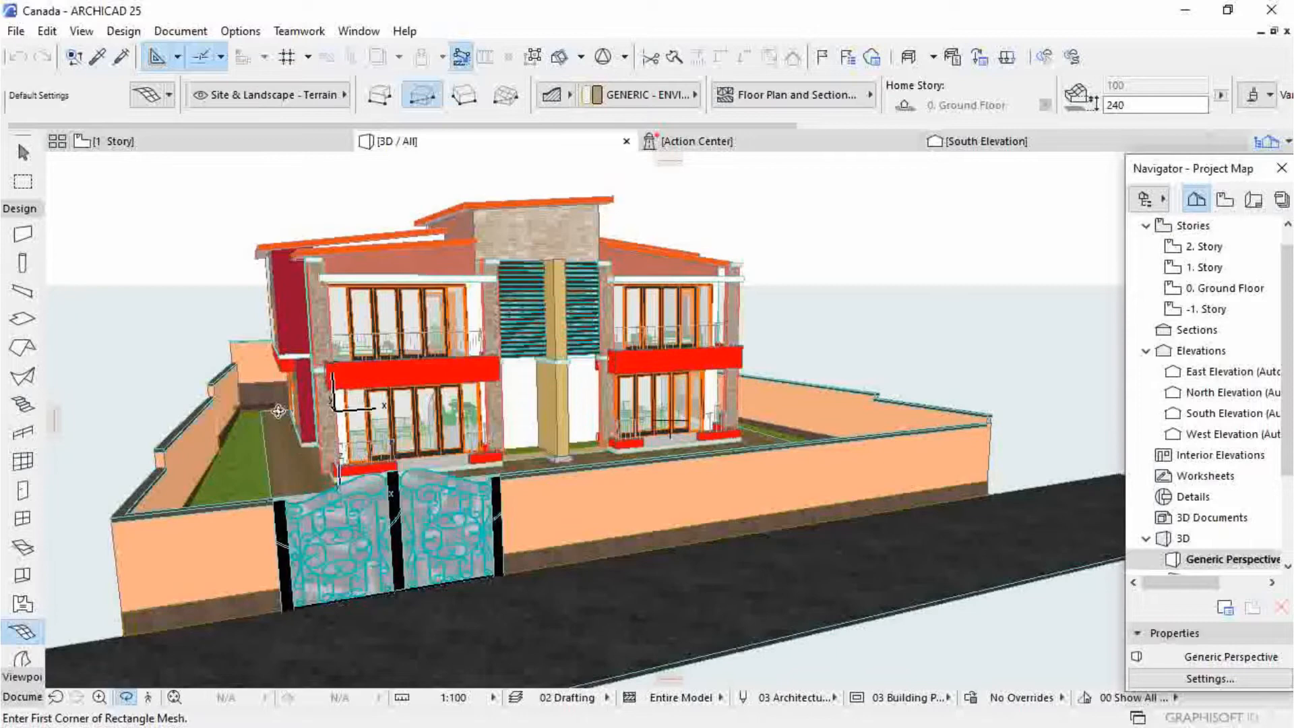
middle_click_drag(279, 410, 420, 452, "shift")
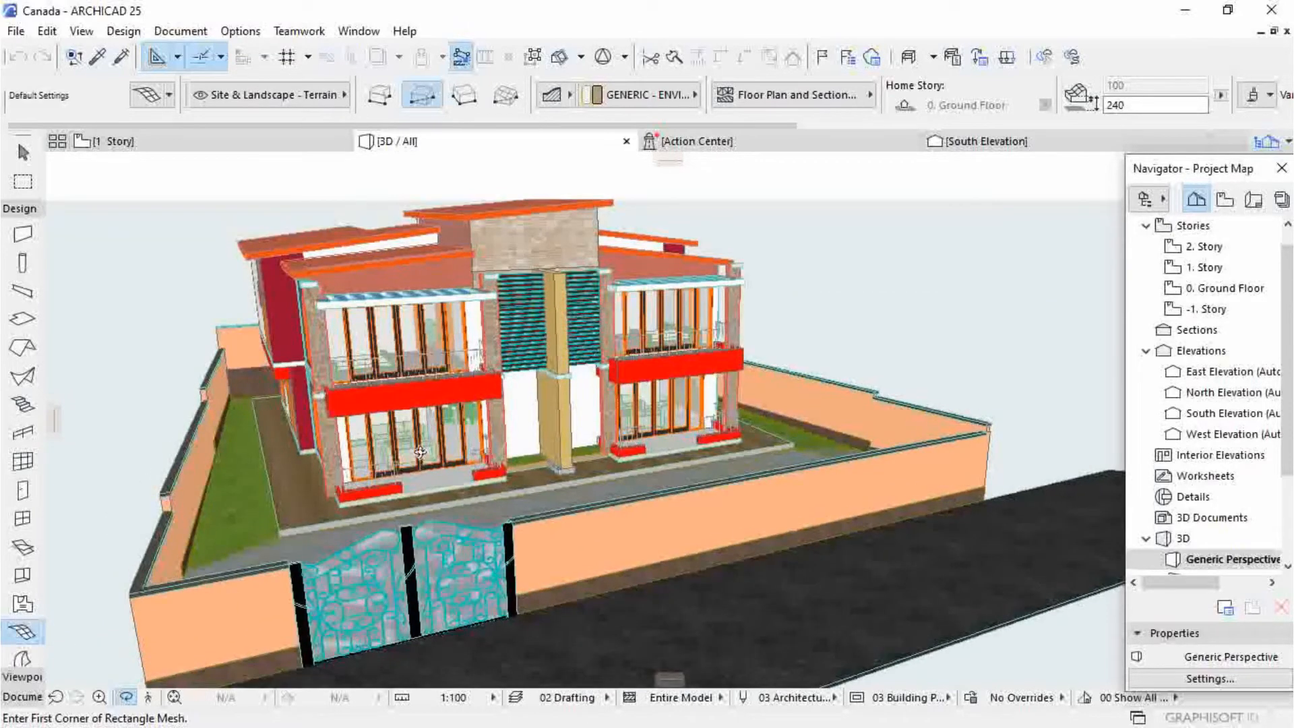
scroll(461, 198, "up", 1)
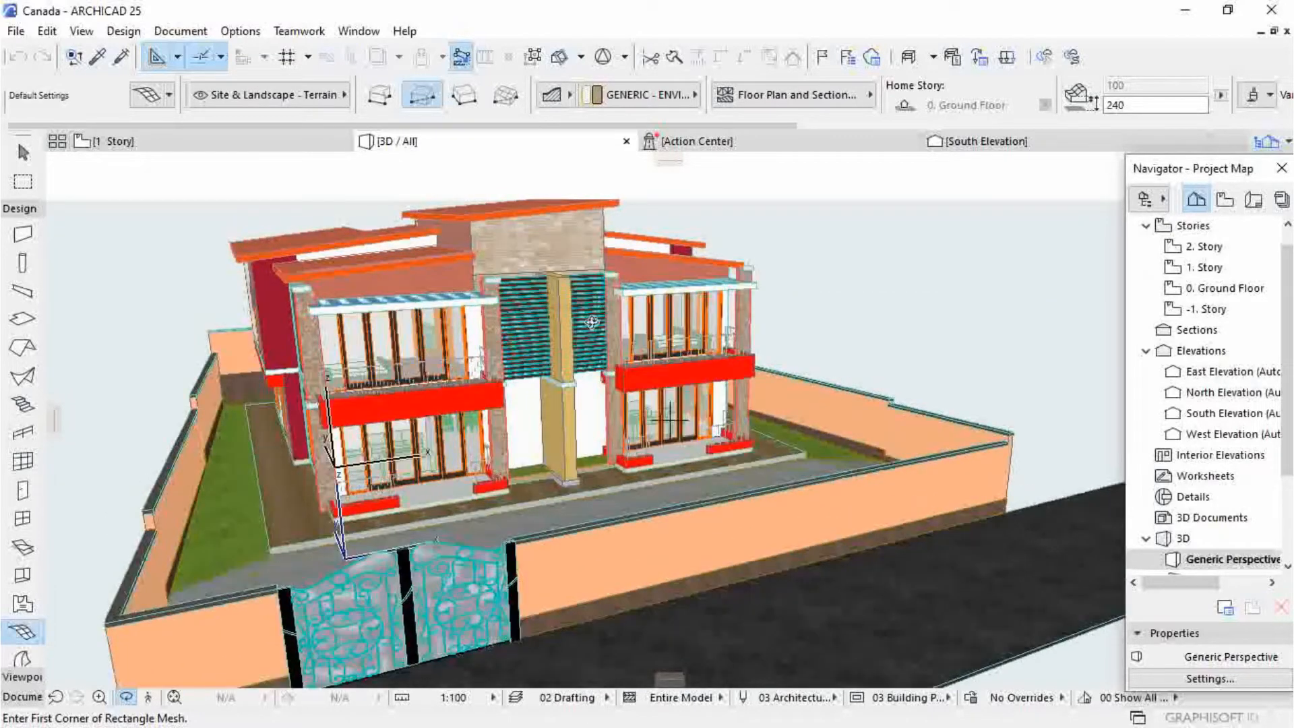
Start File > Save as for the 3D model and show the export format list.
left_click(17, 31)
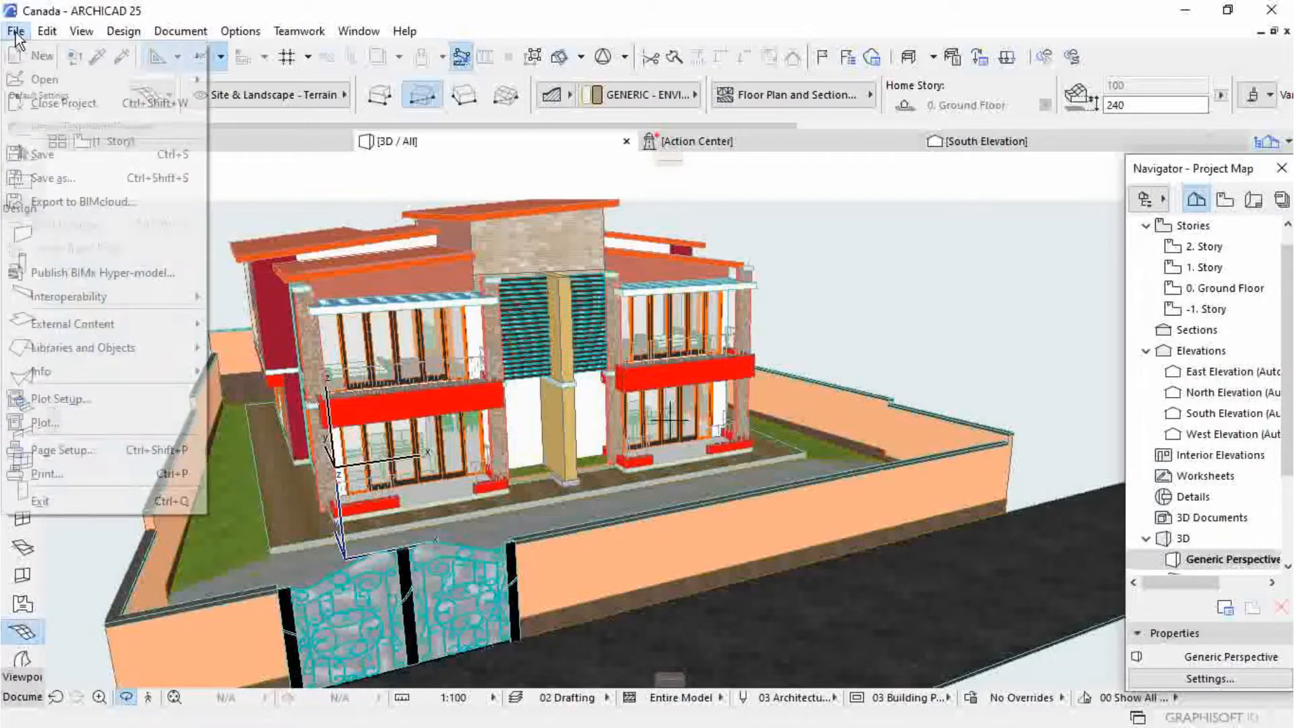
left_click(57, 180)
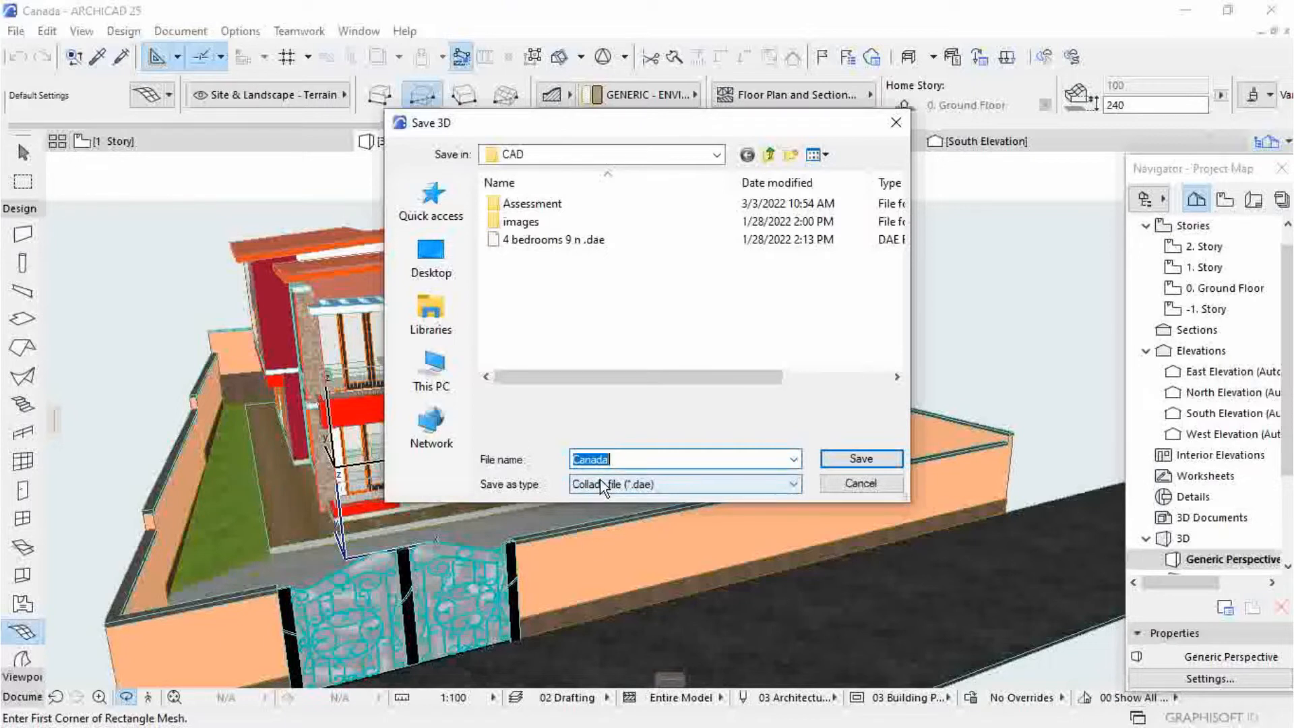
left_click(791, 483)
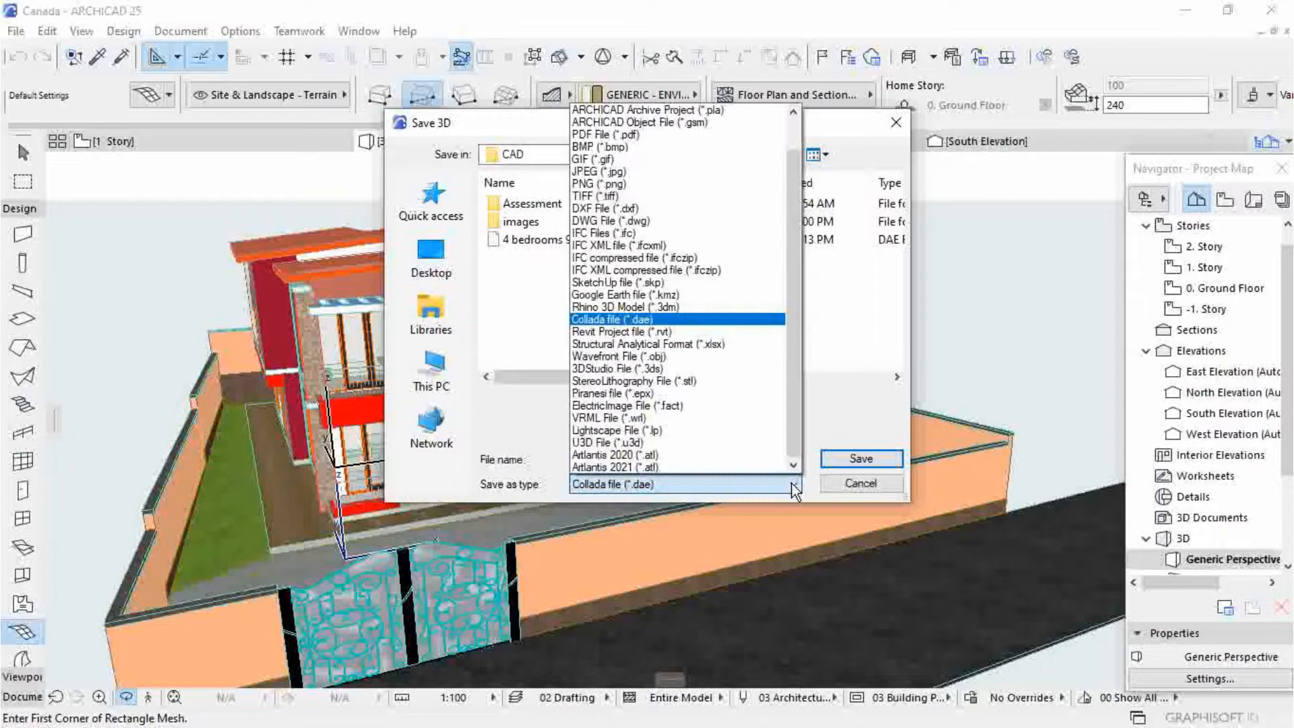
Save the model as Collada file Canada in Desktop > Projects > Kimironko Canada.
left_click(587, 320)
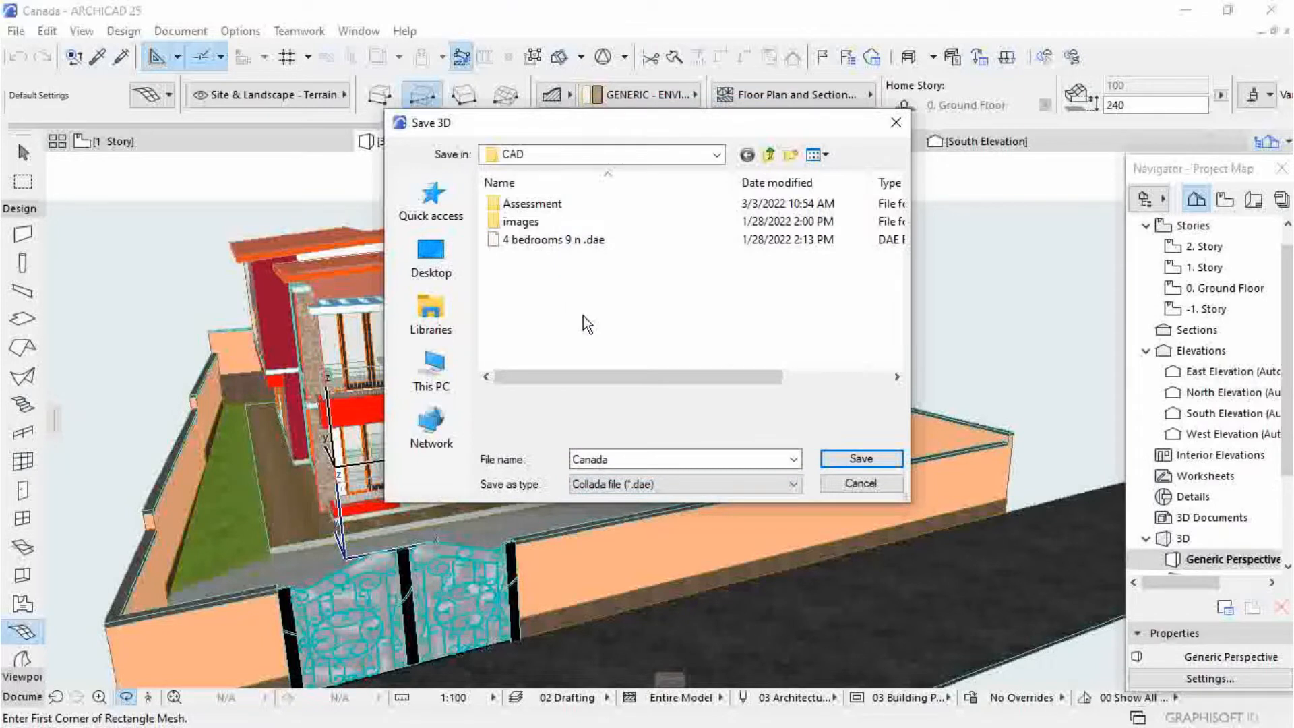
left_click(623, 459)
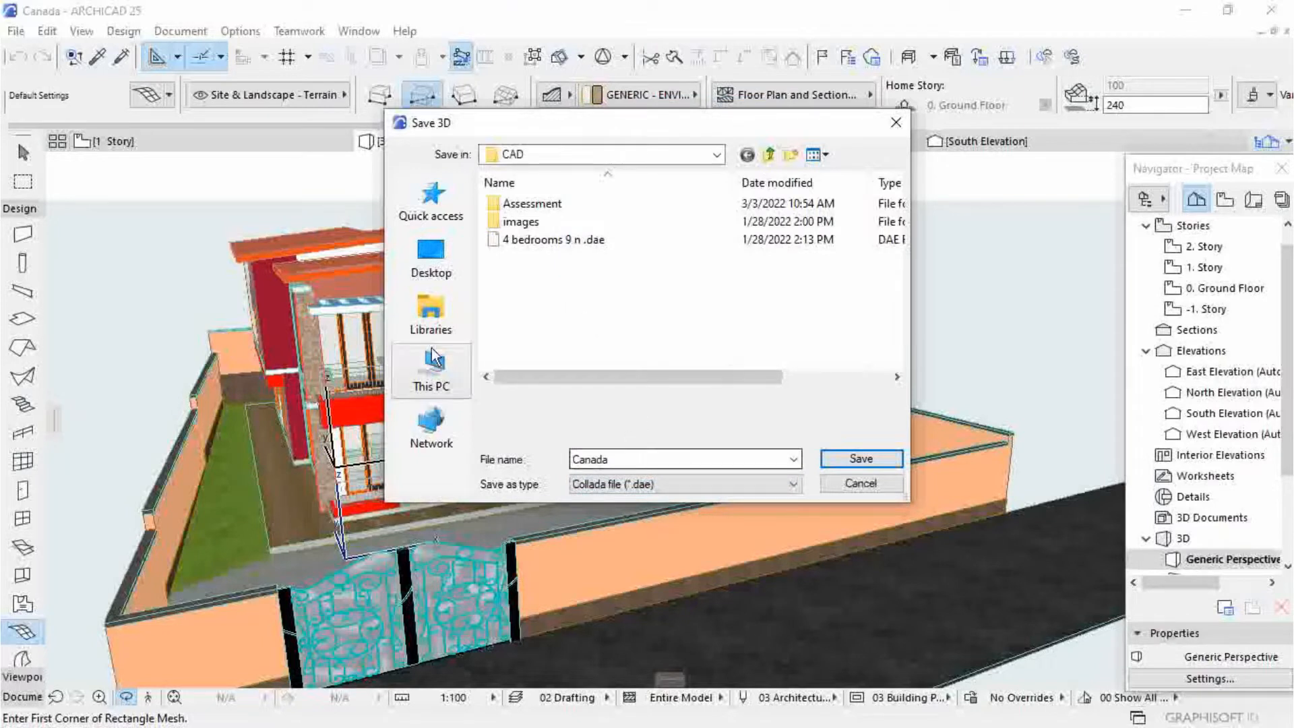
left_click(434, 251)
scroll(601, 300, "down", 3)
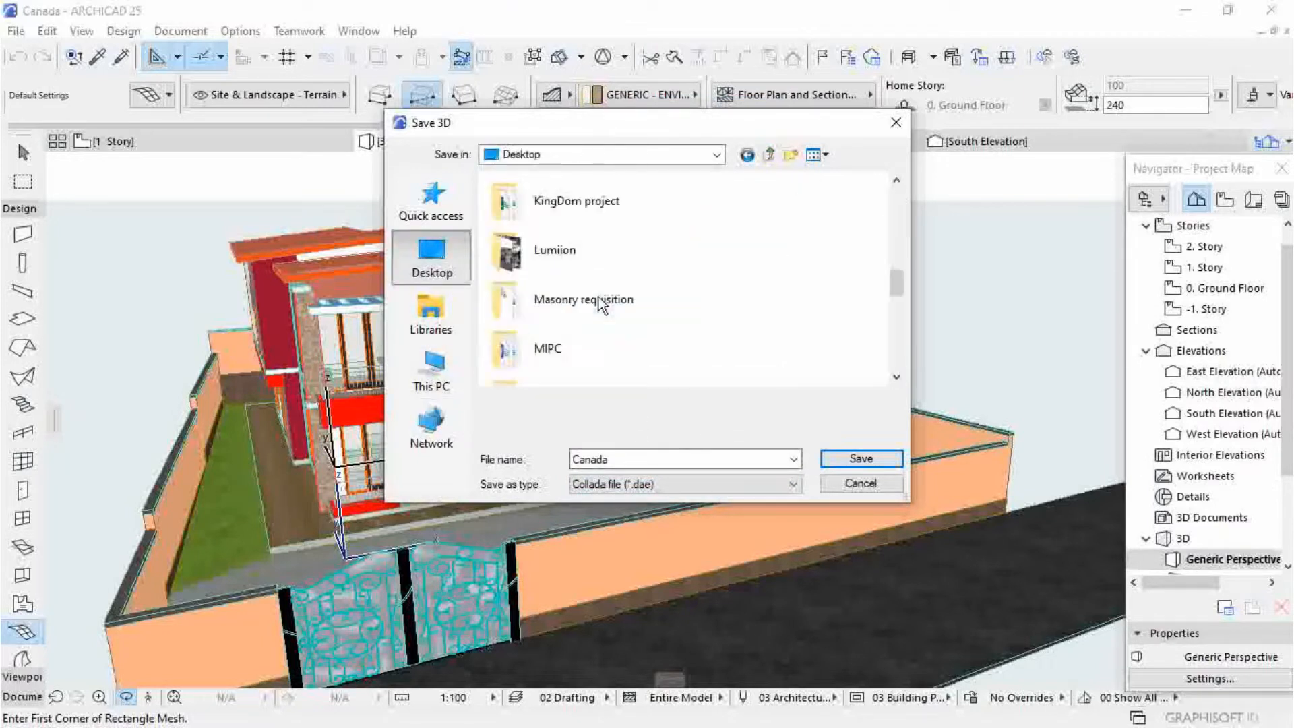
scroll(598, 300, "down", 2)
scroll(597, 297, "down", 2)
scroll(598, 303, "down", 3)
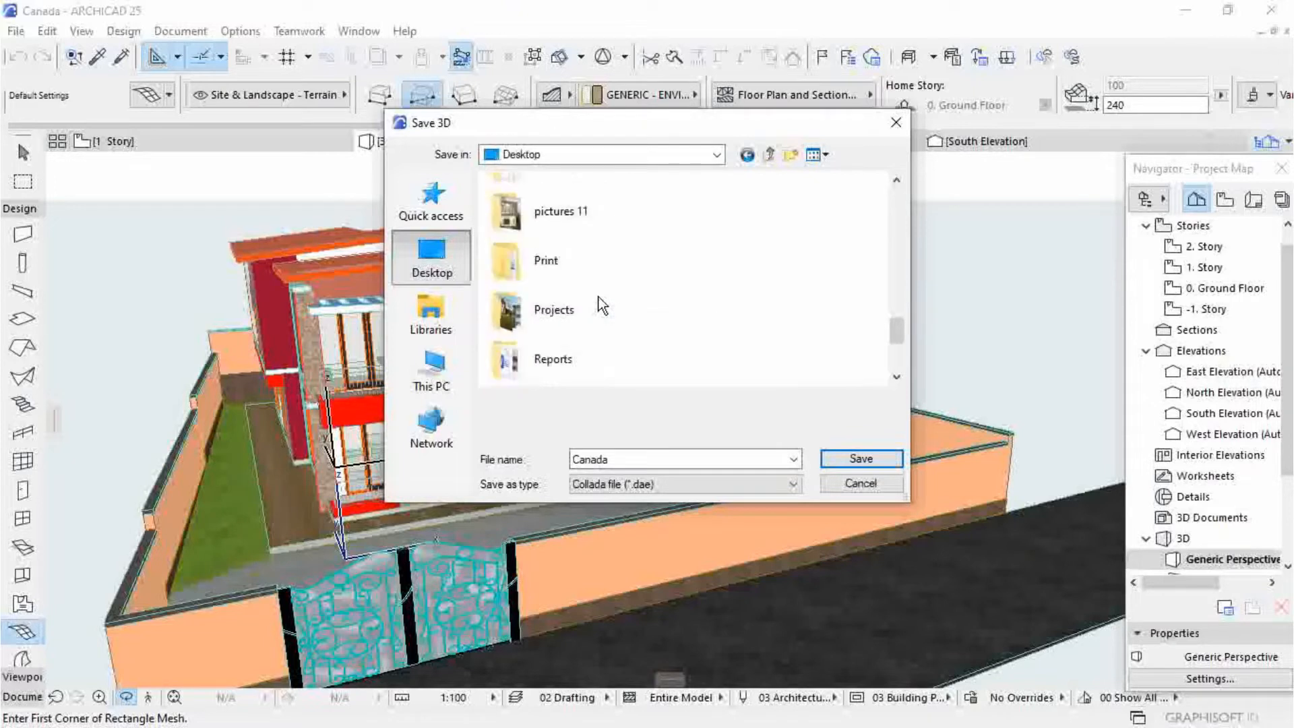
left_click(519, 314)
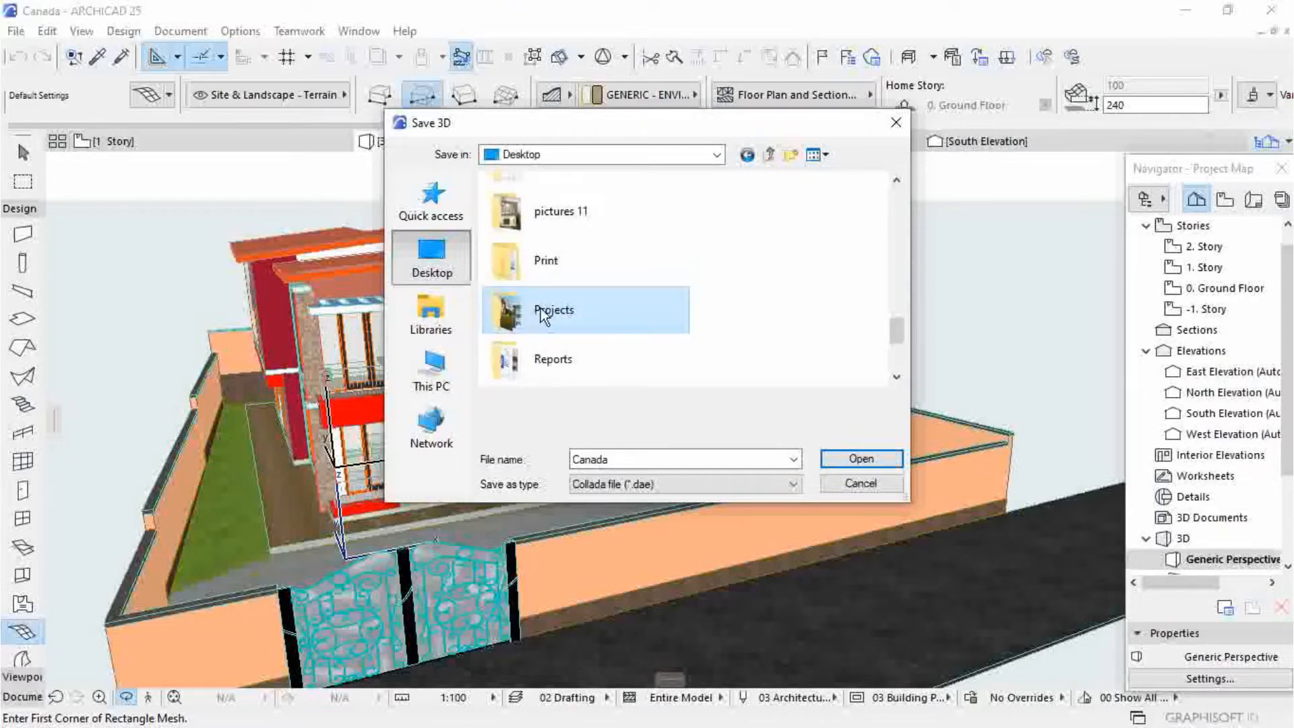
double_click(541, 308)
scroll(612, 312, "down", 3)
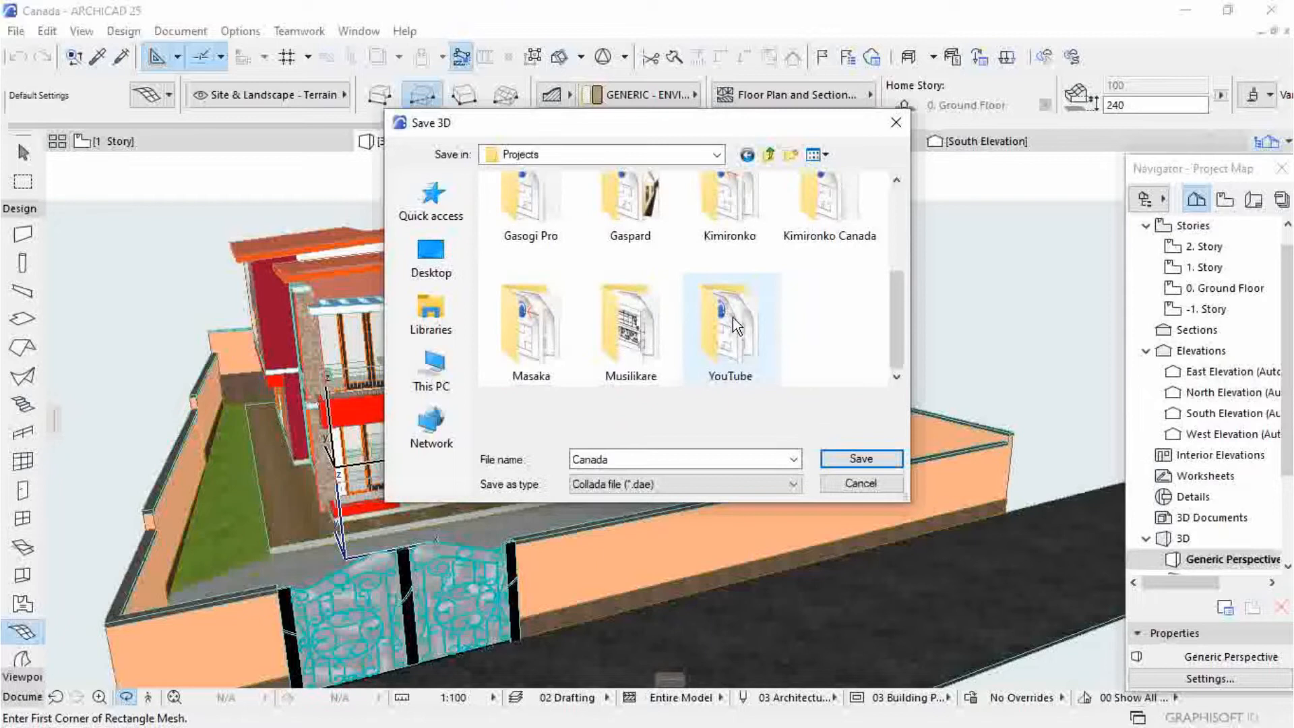
double_click(818, 216)
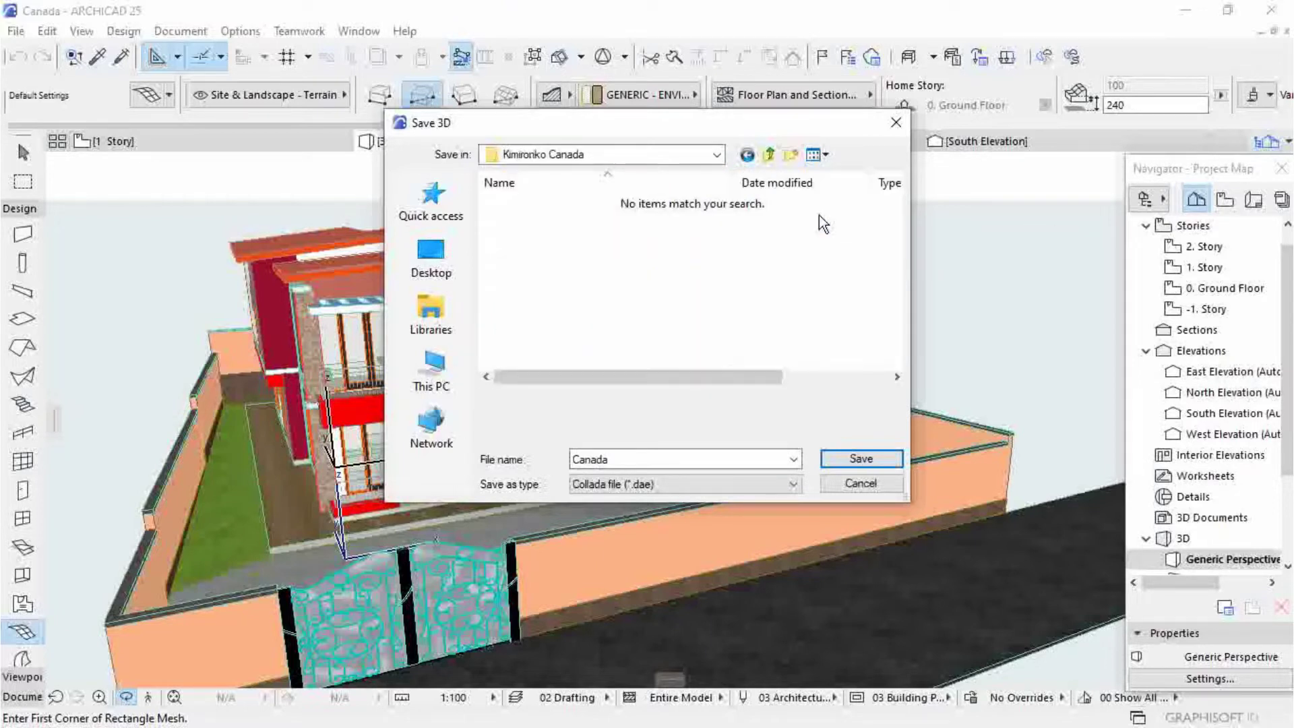
double_click(597, 460)
left_click(847, 459)
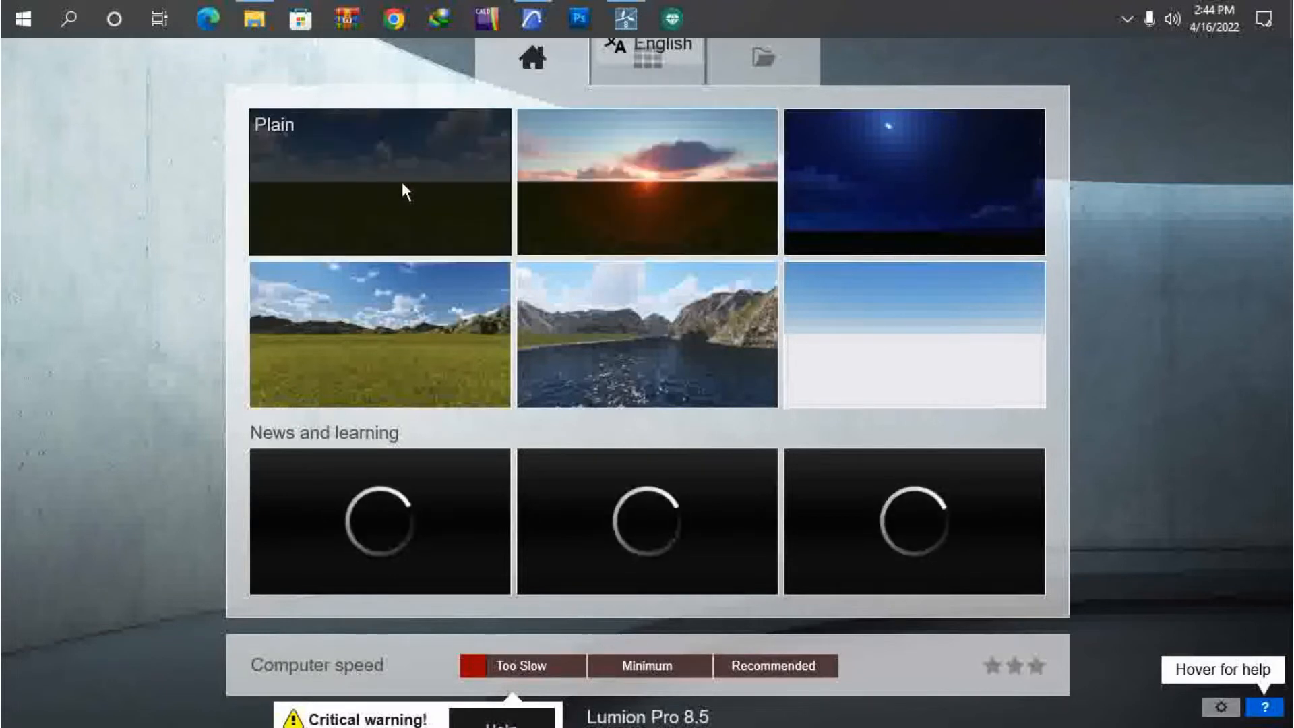
Start a new Lumion scene from the Plain grassland template.
left_click(401, 175)
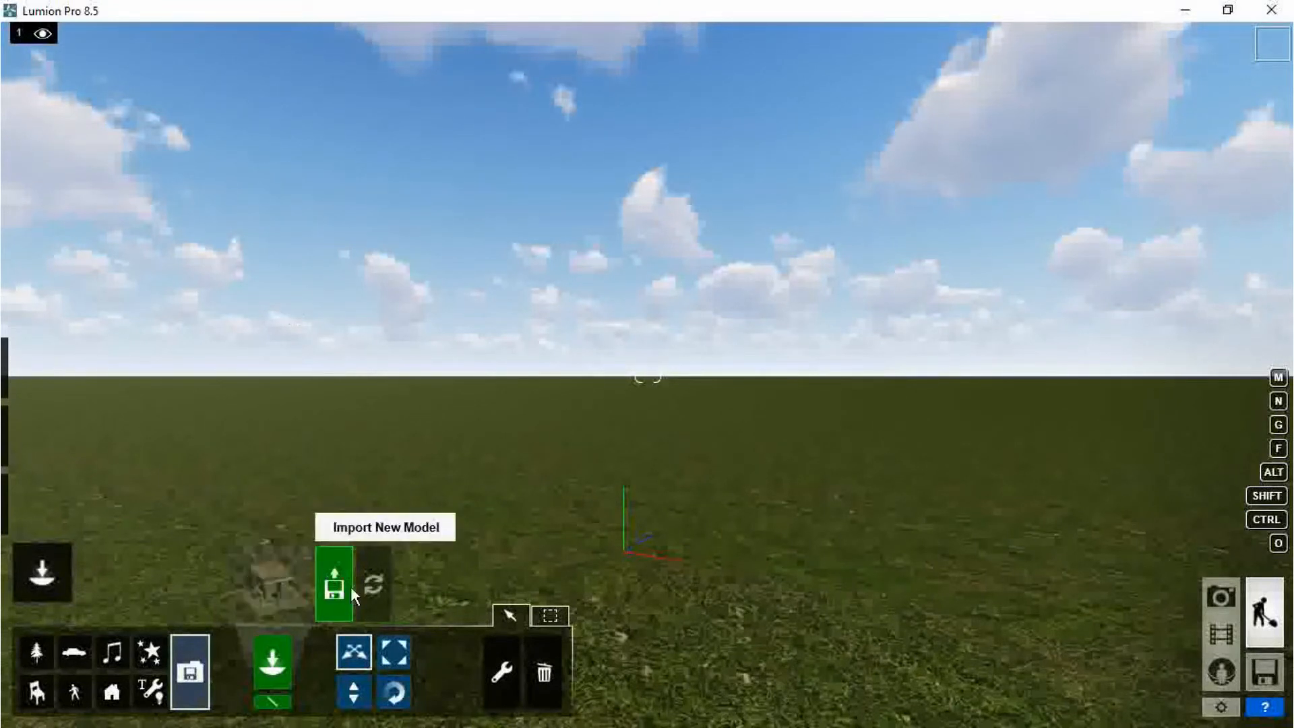
Import Canada.dae from Desktop > Projects > Kimironko Canada as a new model.
left_click(333, 590)
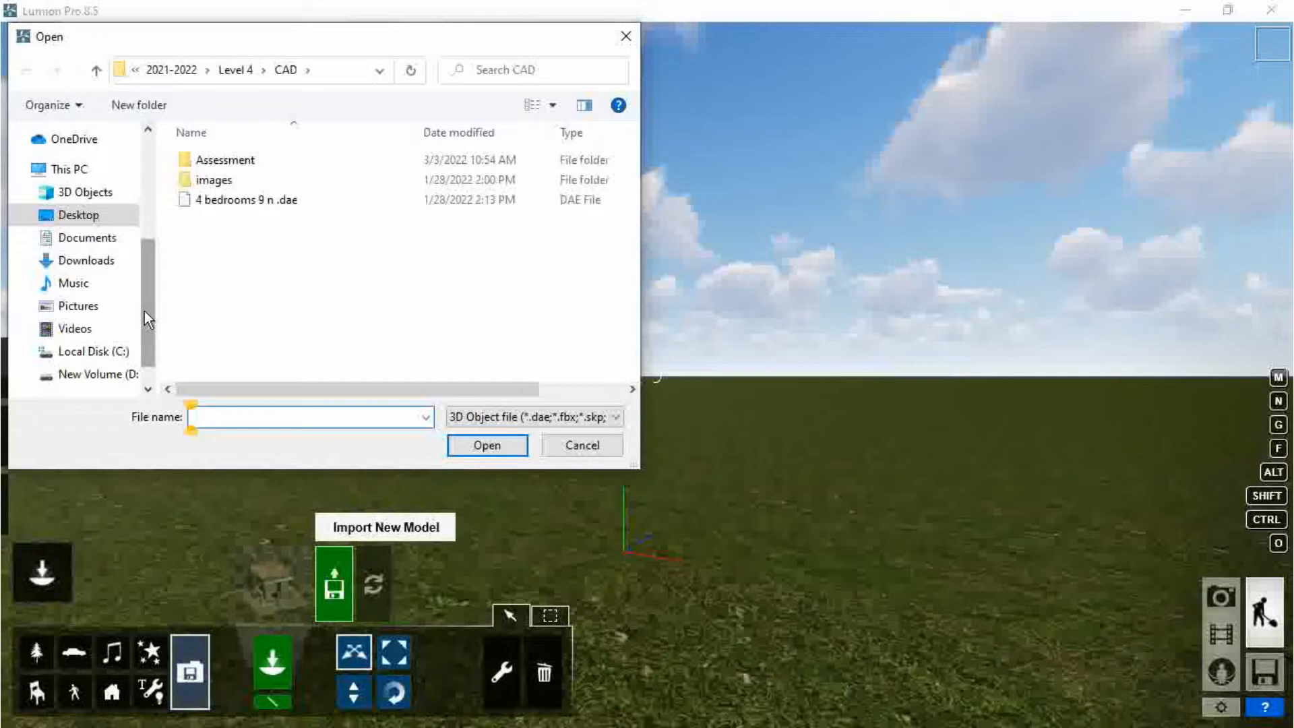
left_click(70, 218)
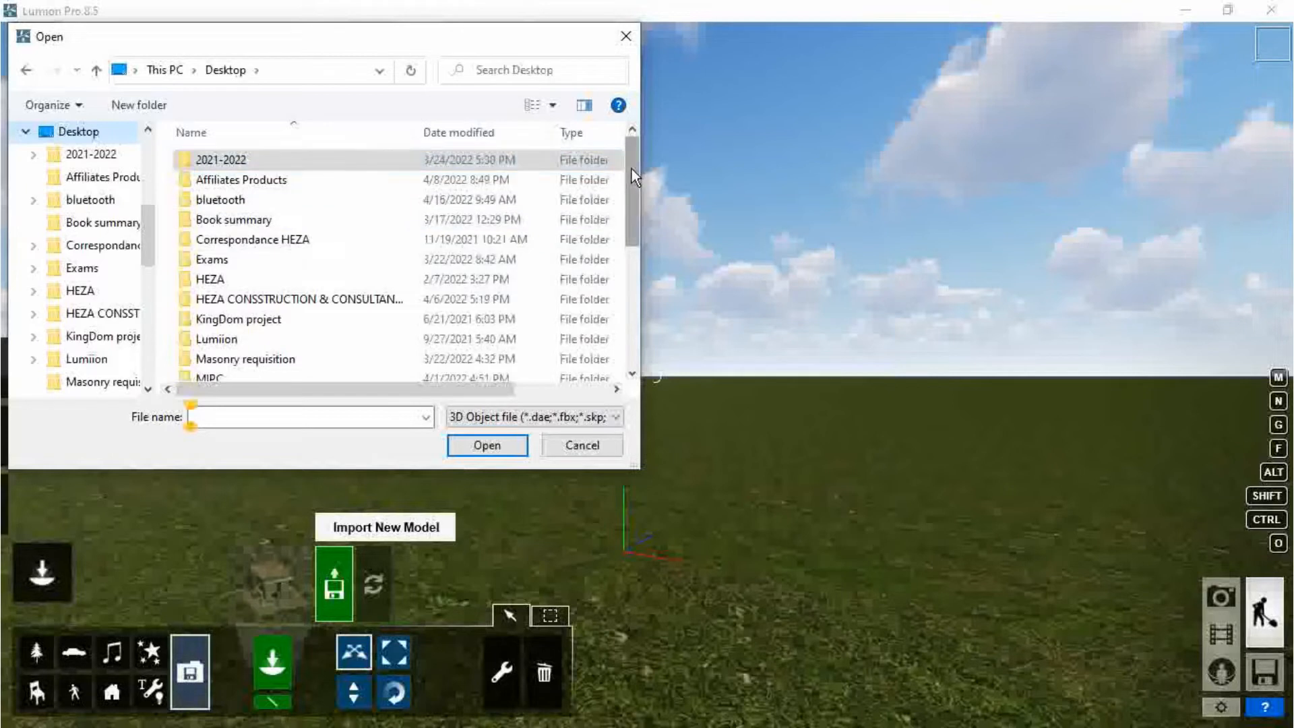
mouse_move(632, 169)
left_mouse_down()
mouse_move(632, 270)
mouse_move(620, 271)
left_mouse_up()
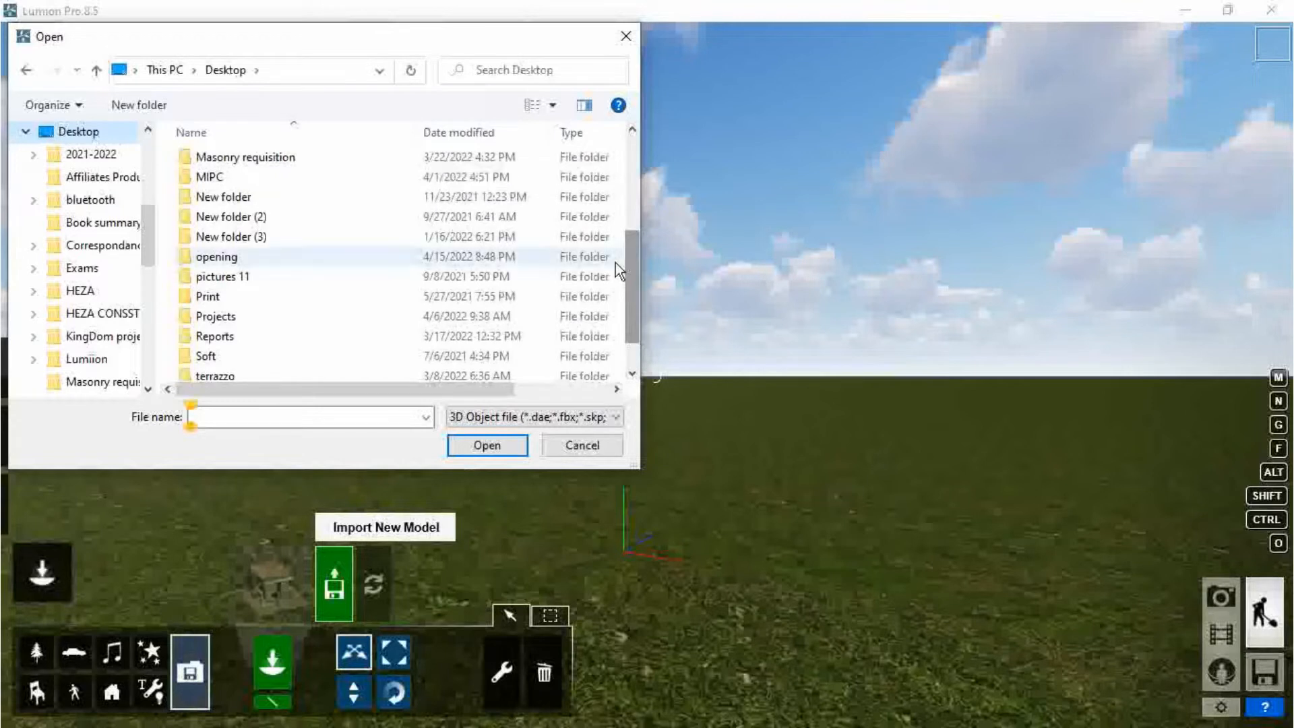
left_click(196, 317)
double_click(196, 317)
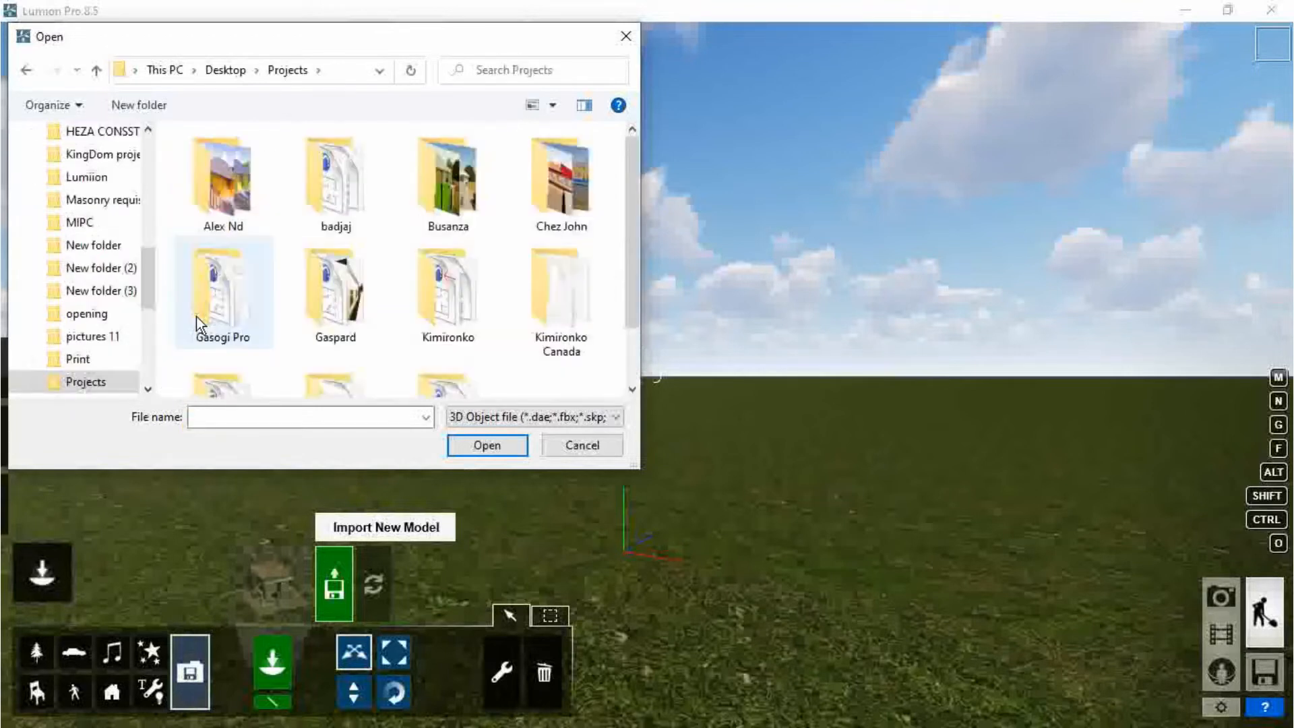
double_click(548, 349)
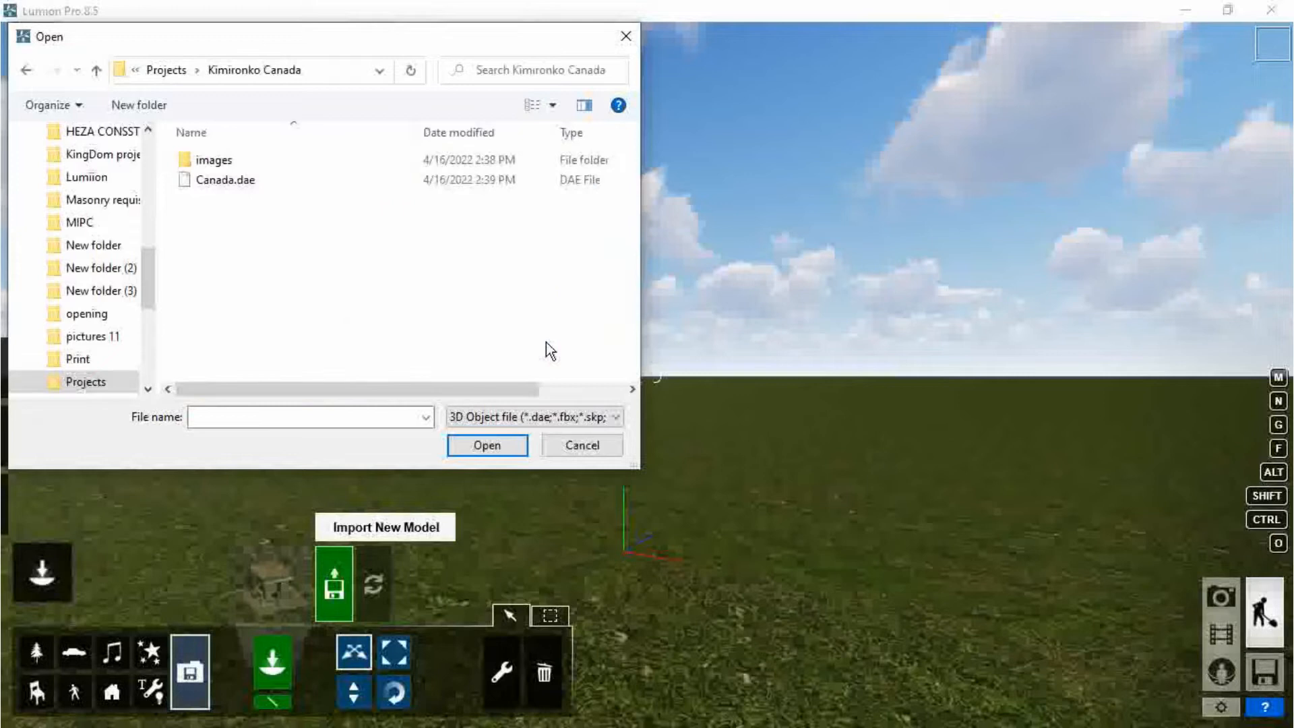
mouse_move(224, 179)
double_click(214, 178)
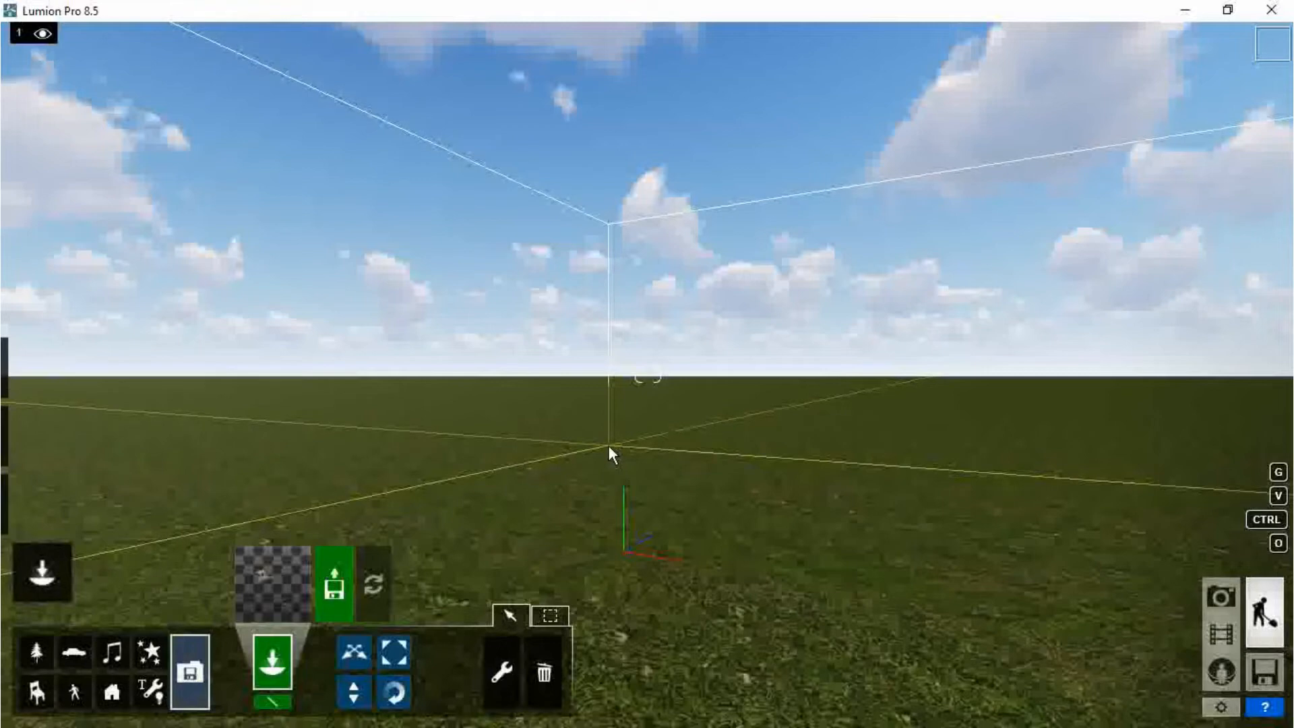
Place the house model on the grass and back the camera away from the fence.
left_click(609, 446)
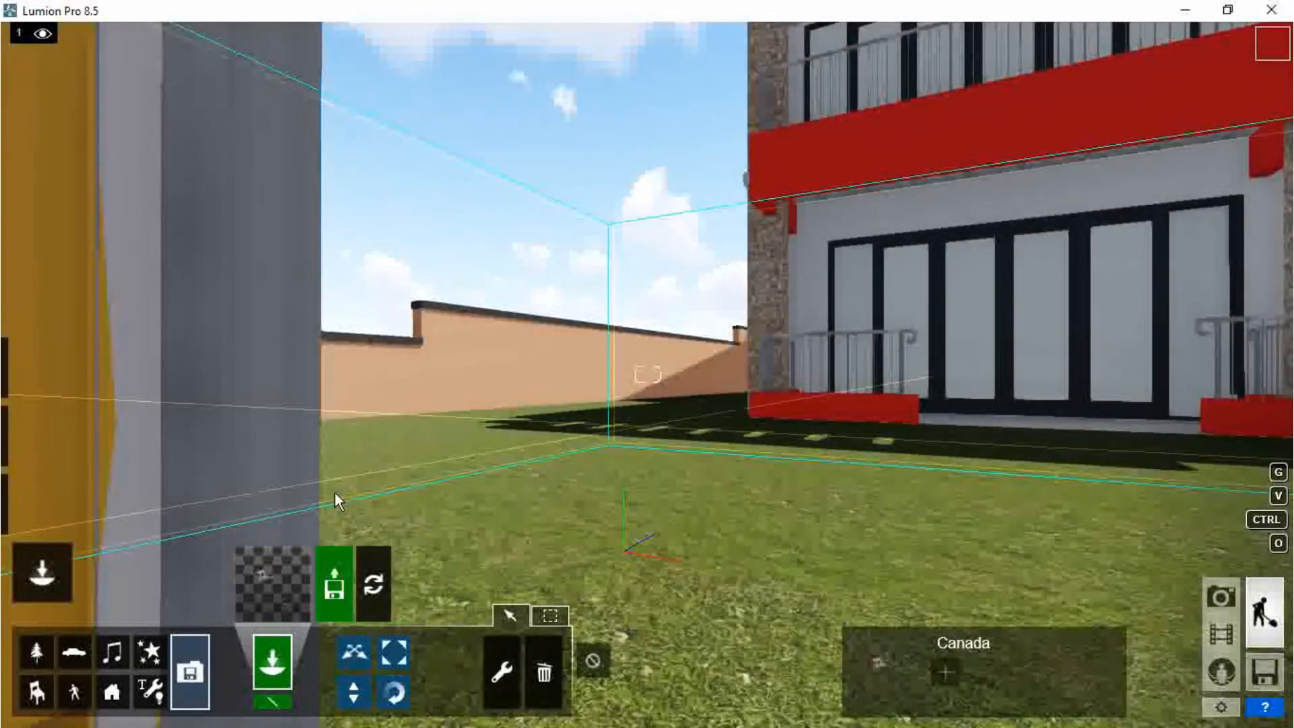
right_click_drag(347, 464, 347, 459)
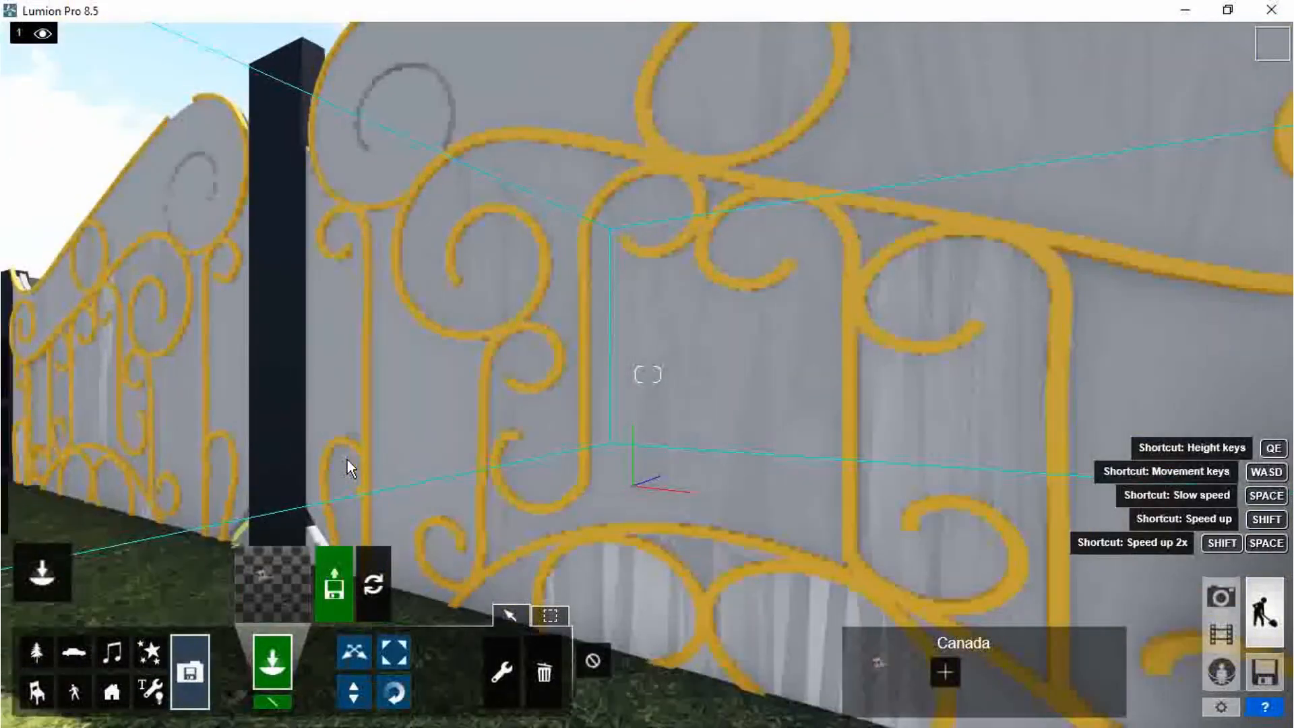
key("s")
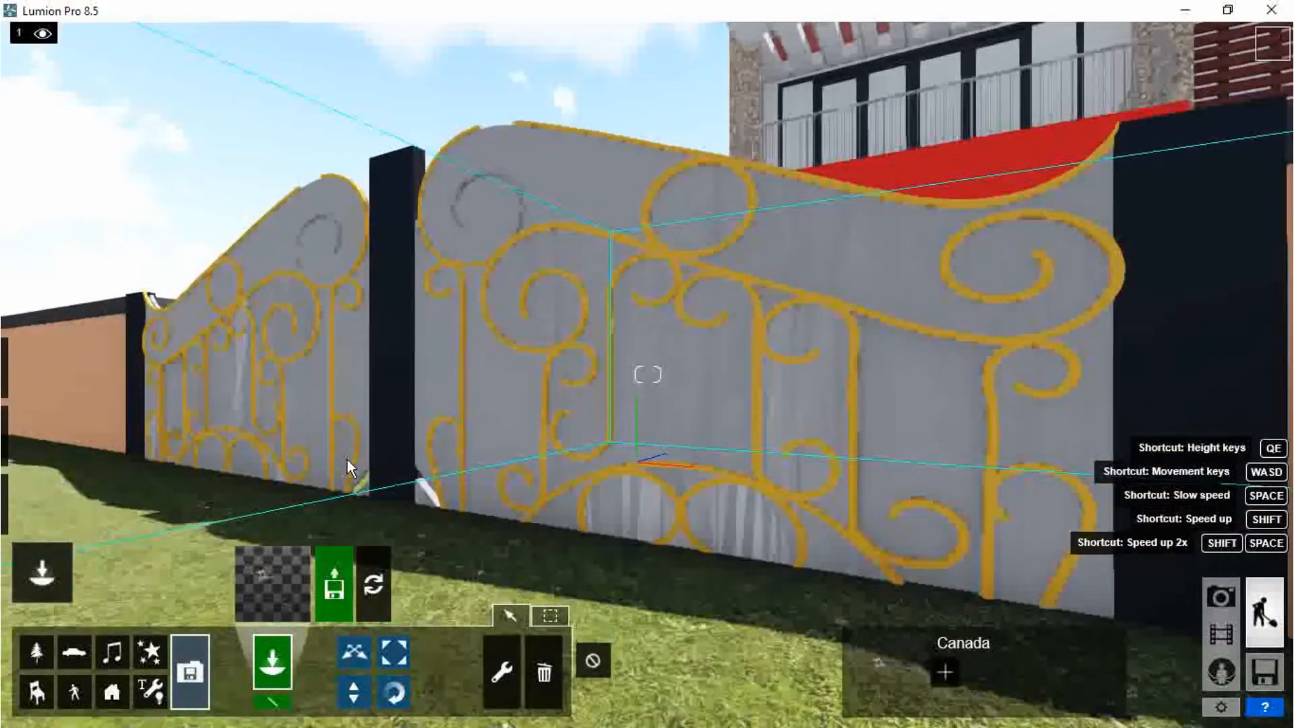
key("s")
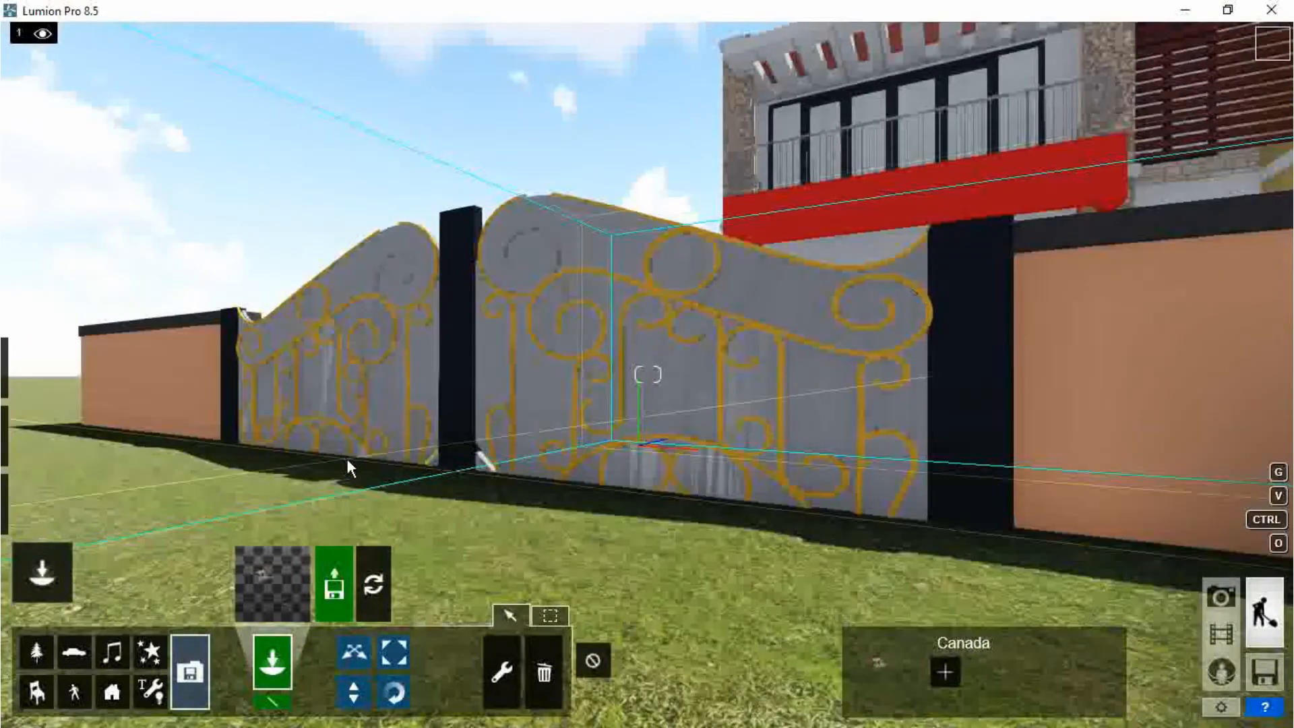
key("s")
key("s")
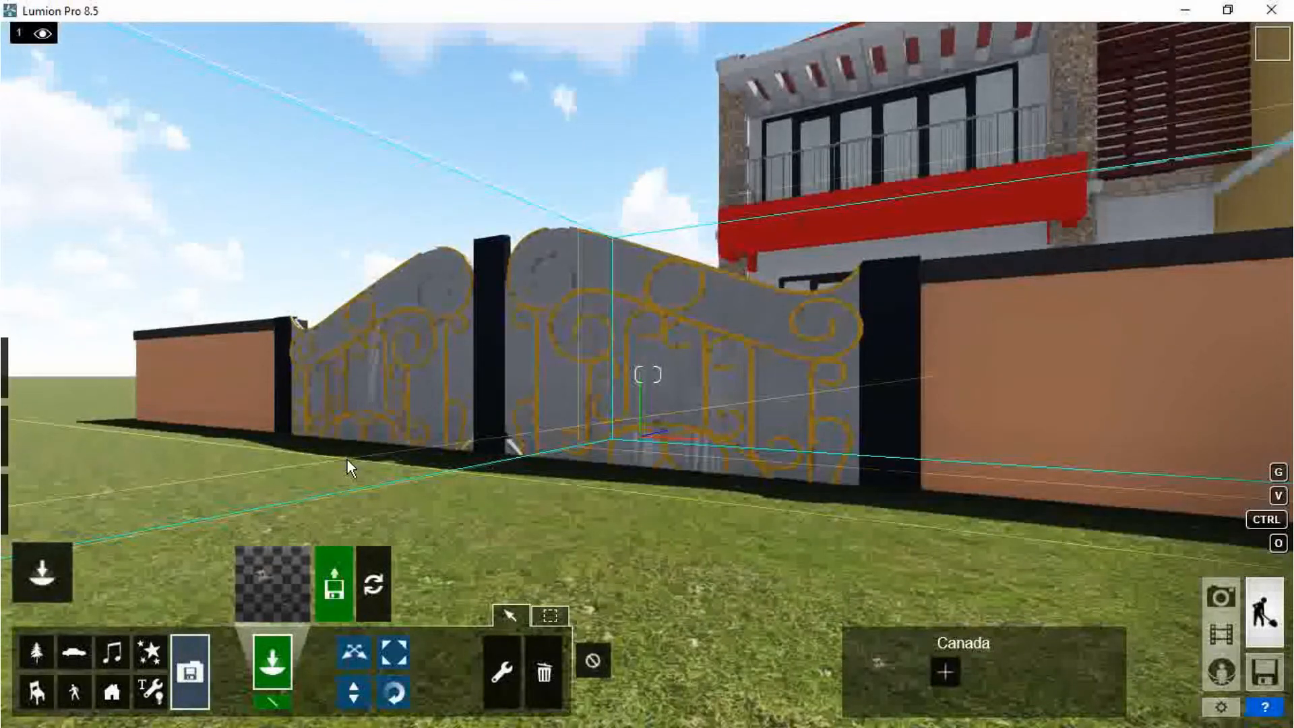
key("s")
key("s")
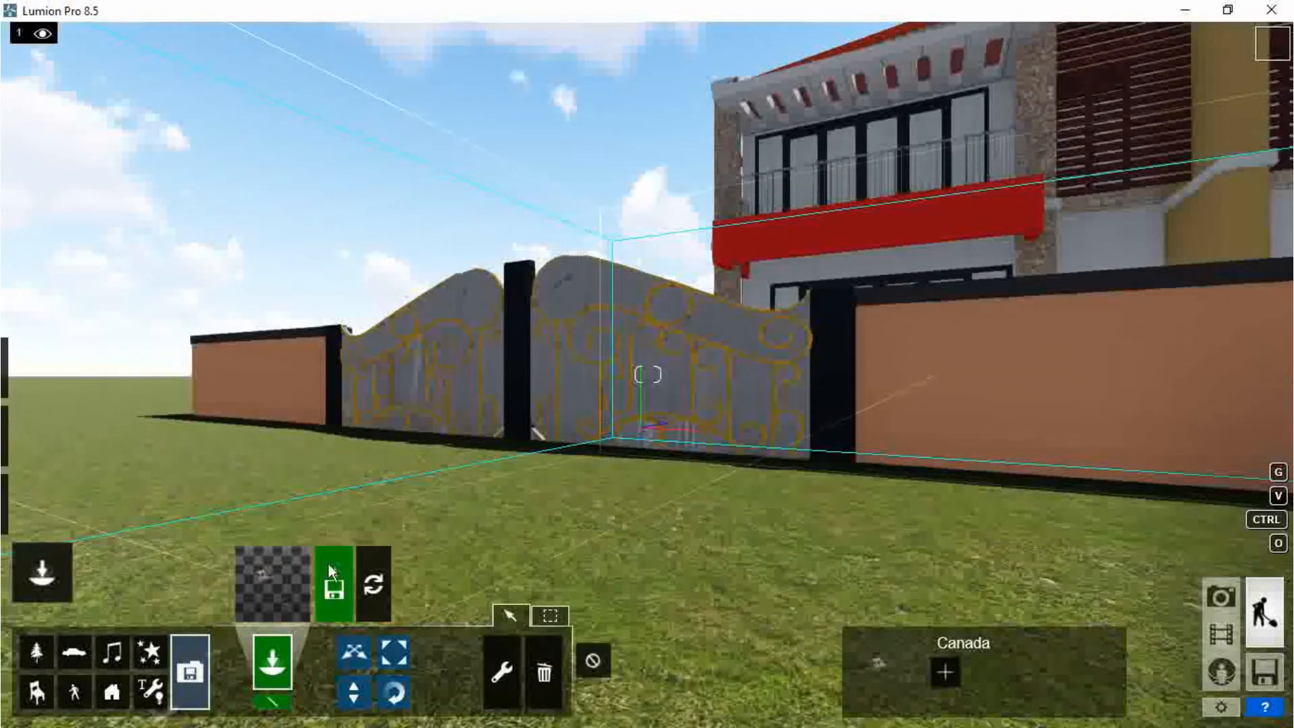
Raise the model with Change height until its paving clears the grass terrain.
left_click(354, 692)
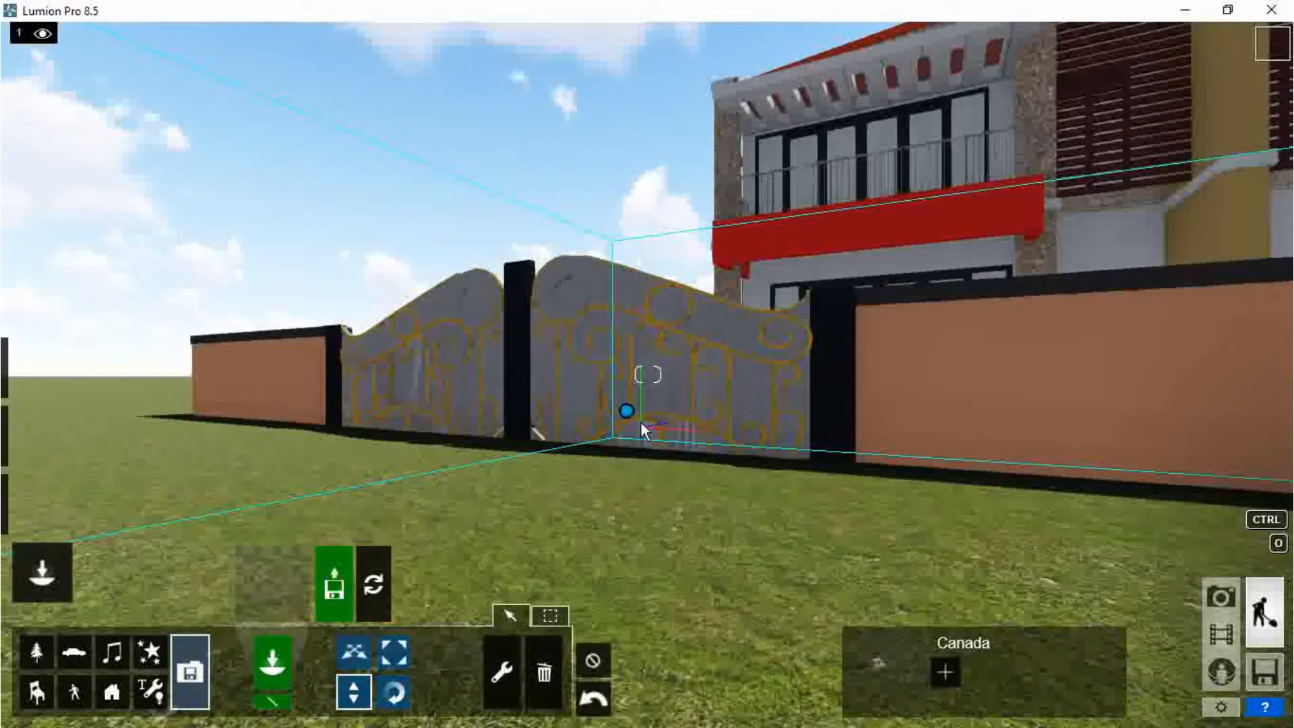
left_click_drag(627, 415, 622, 380)
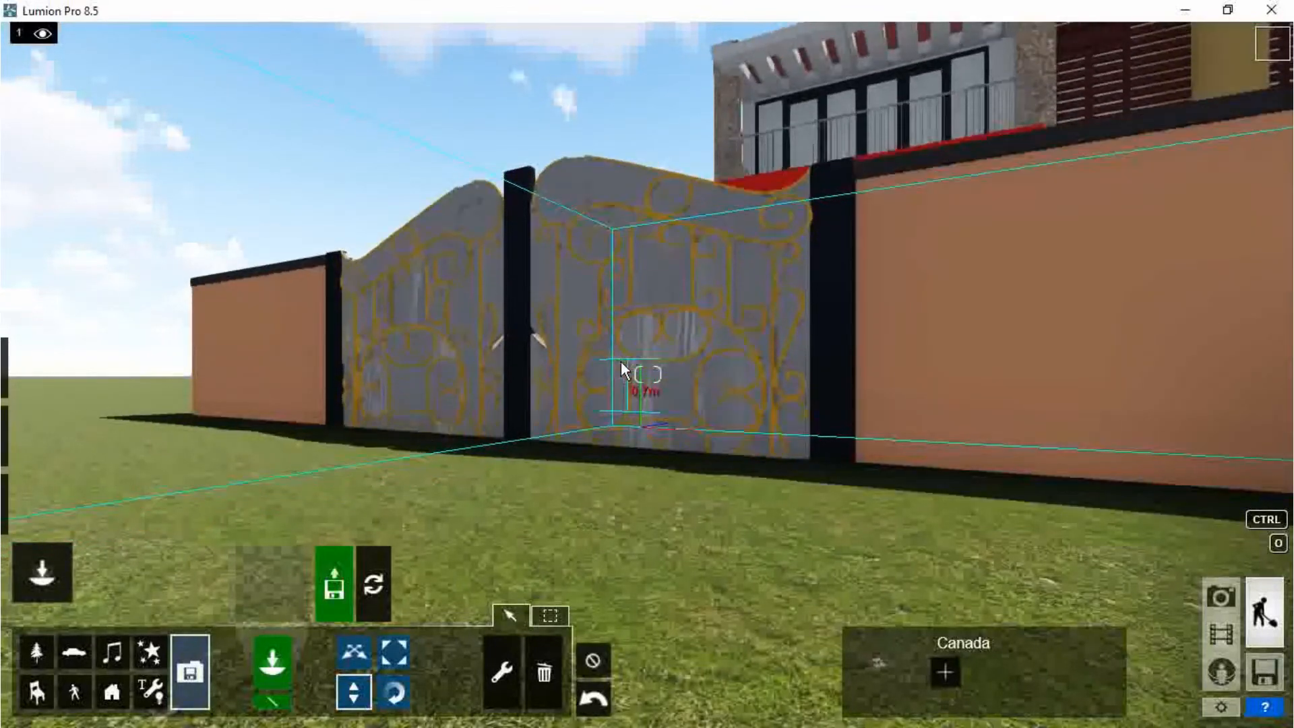
left_click_drag(621, 372, 622, 303)
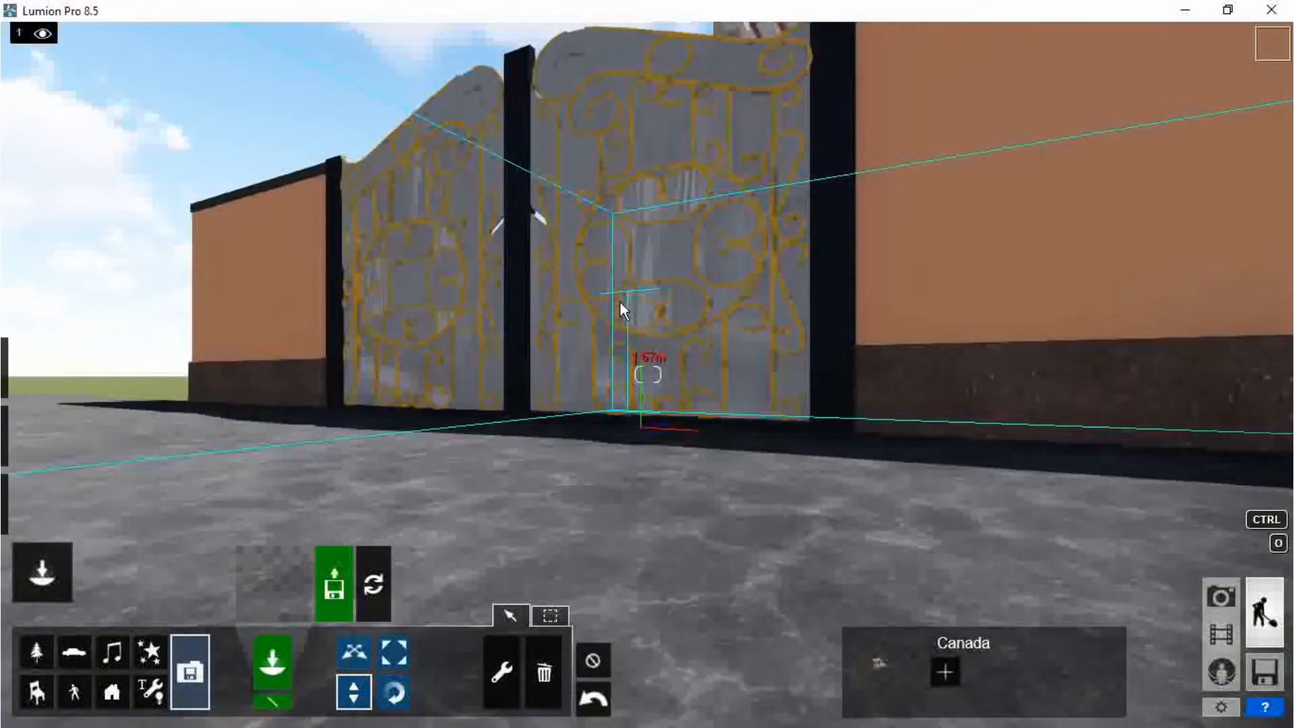
left_click_drag(620, 302, 614, 318)
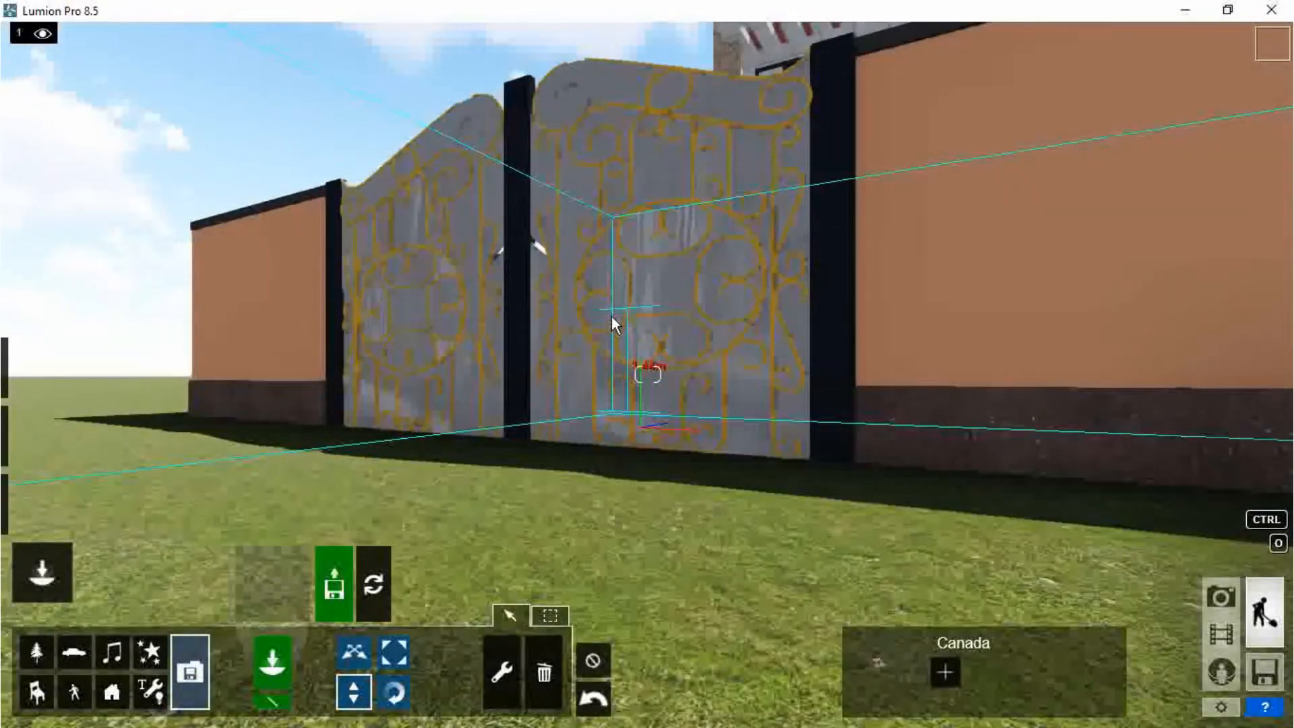
left_click_drag(611, 315, 609, 307)
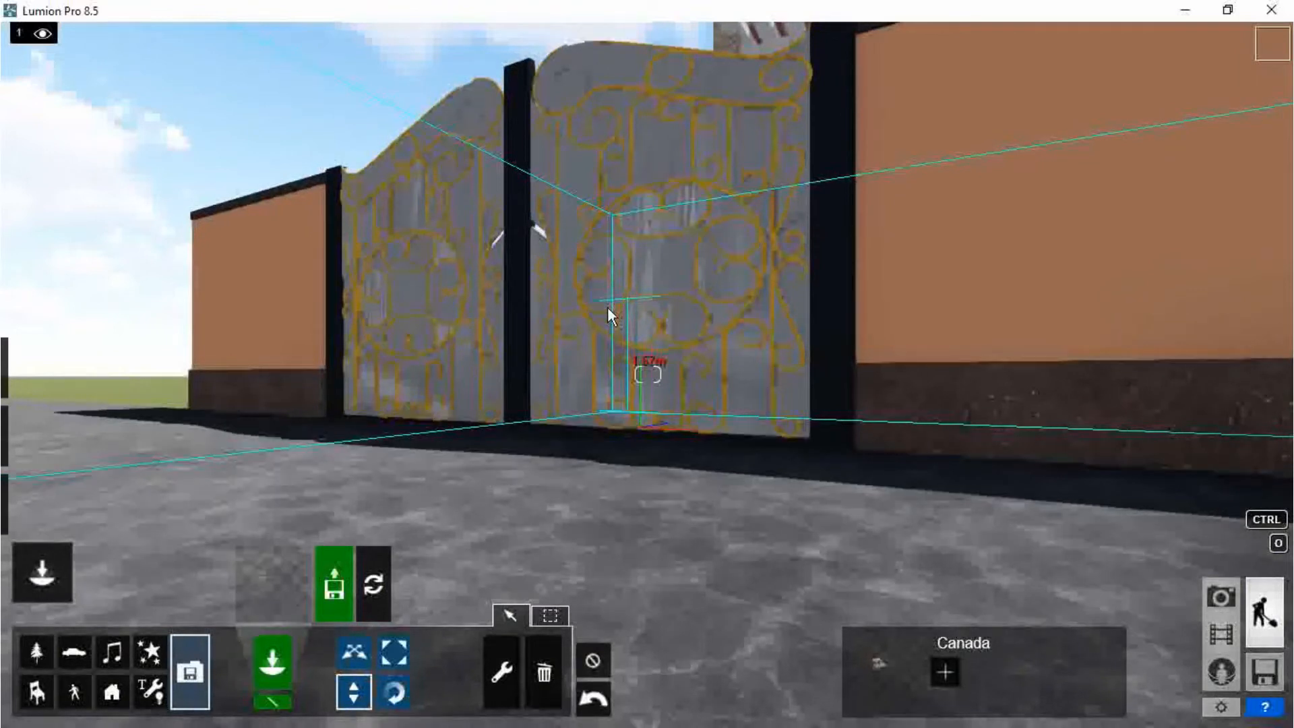
left_click_drag(607, 306, 608, 306)
key("o")
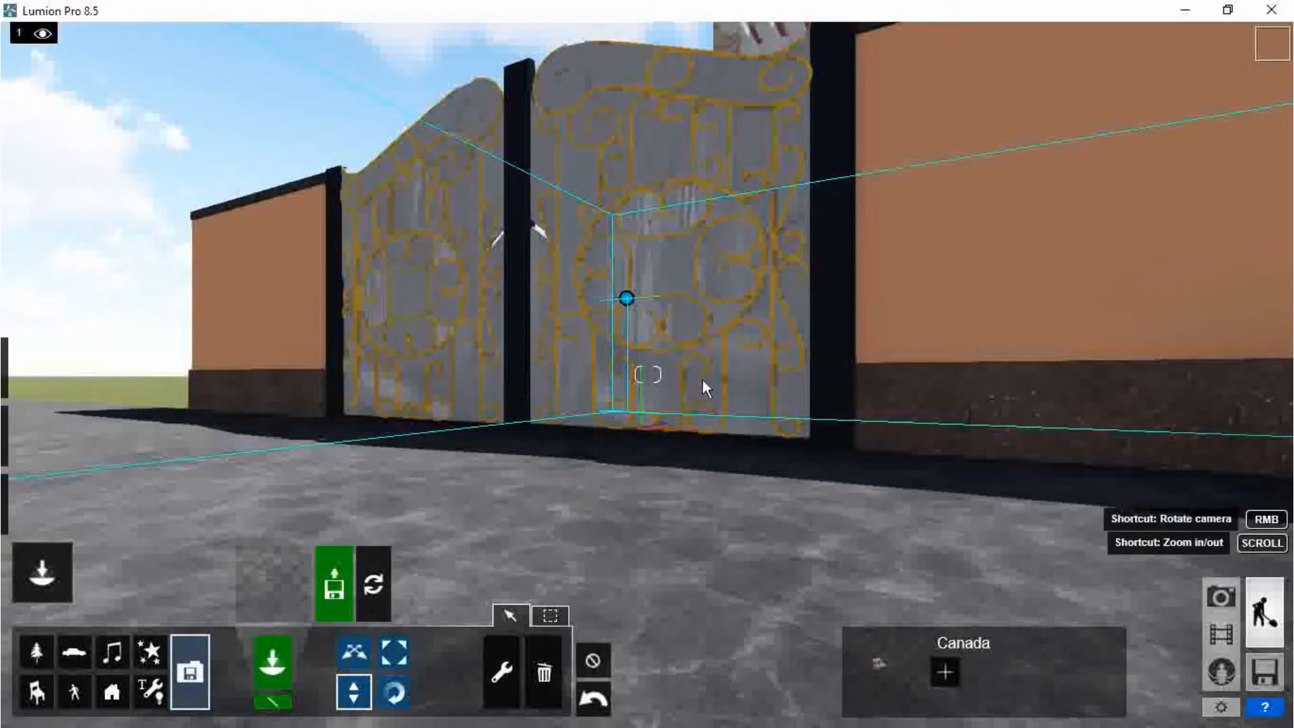
key("ctrl")
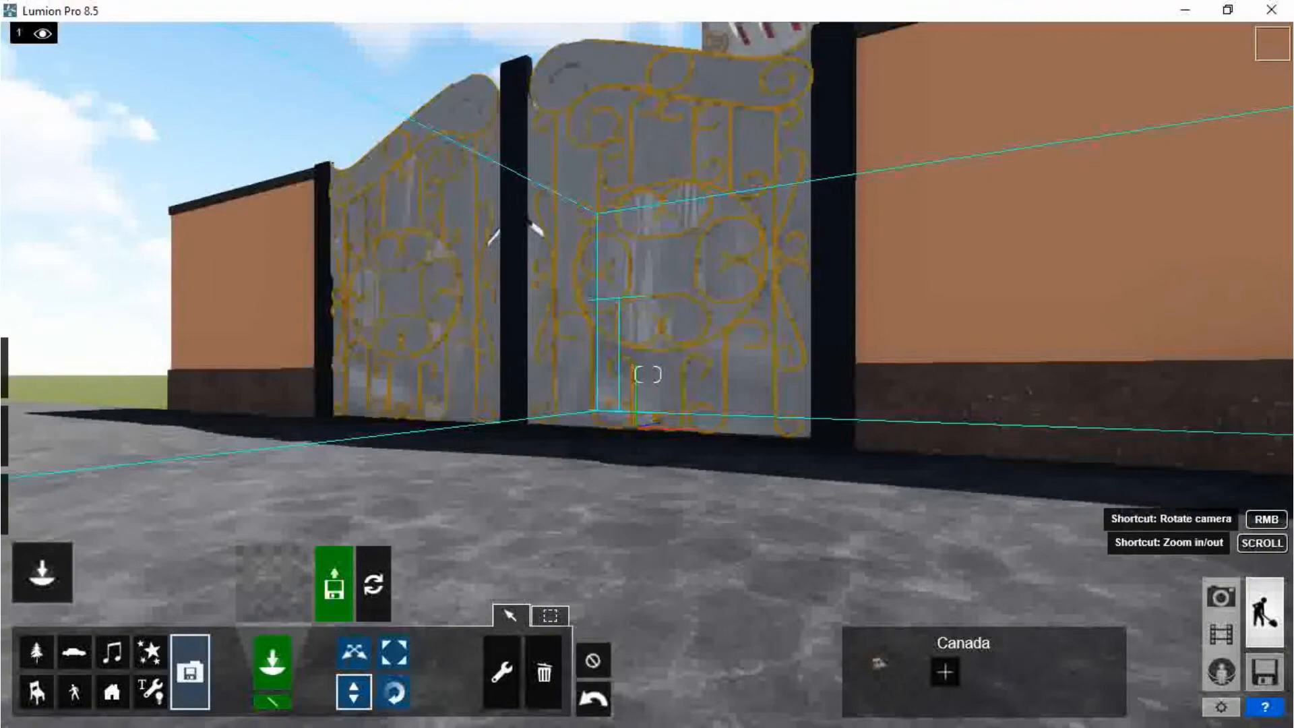
scroll(627, 298, "up", 2)
scroll(646, 374, "up", 3)
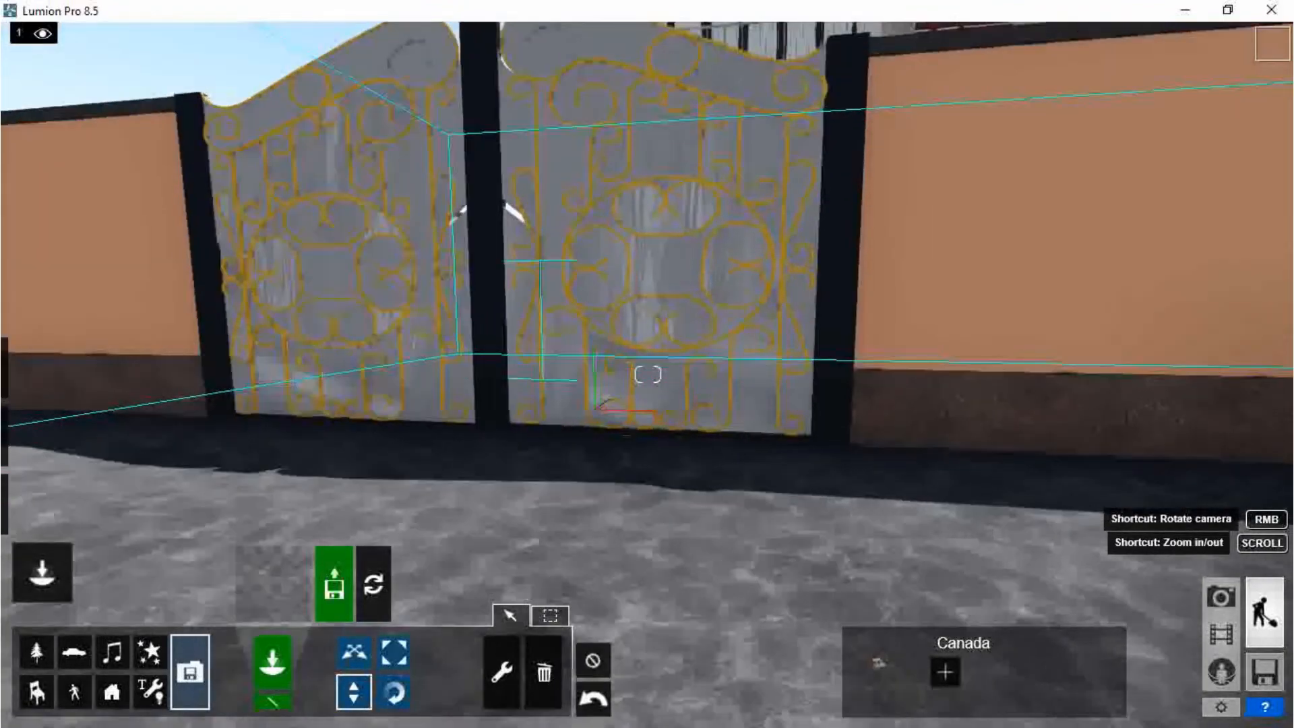
scroll(648, 374, "up", 3)
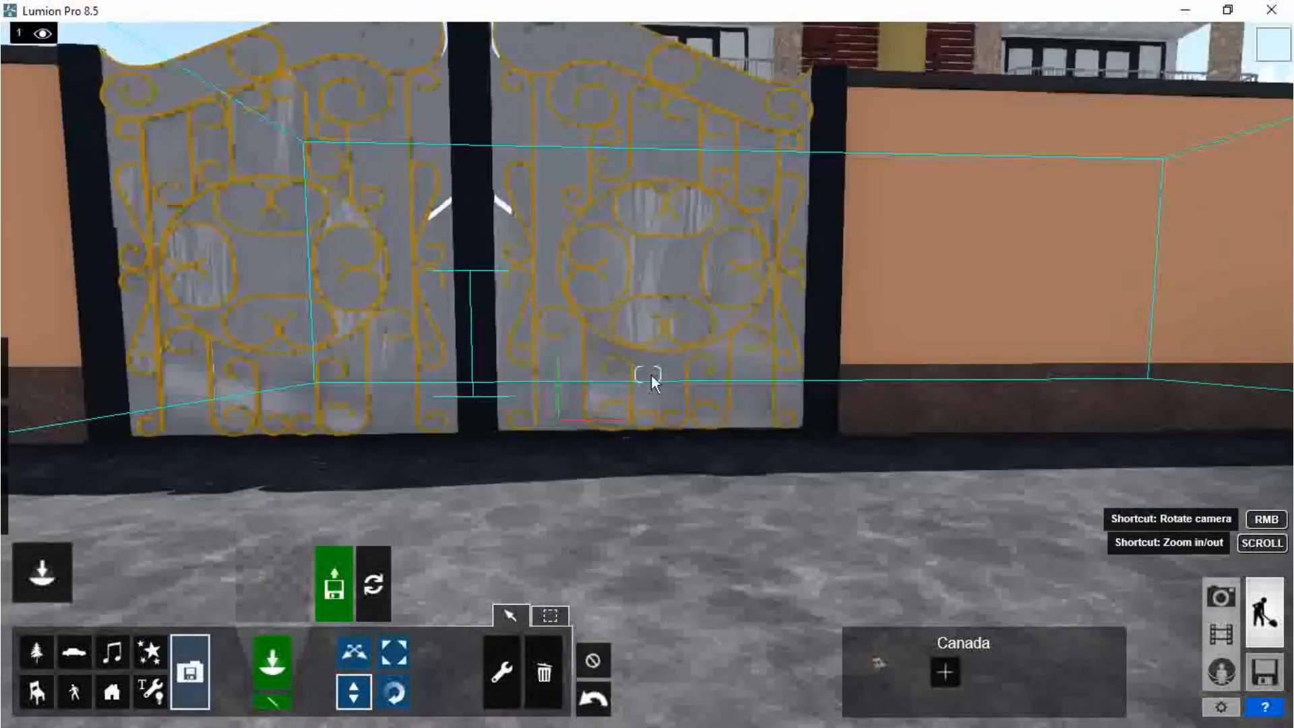
scroll(651, 375, "up", 2)
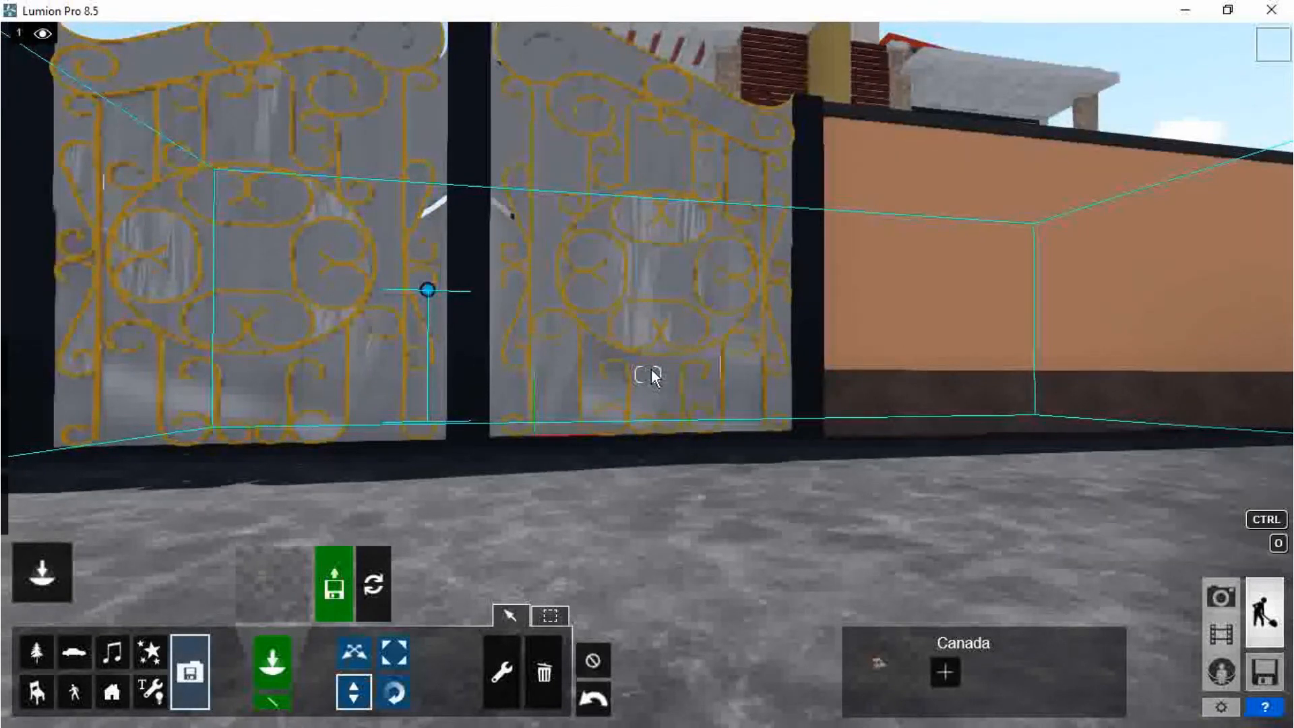
scroll(652, 375, "down", 3)
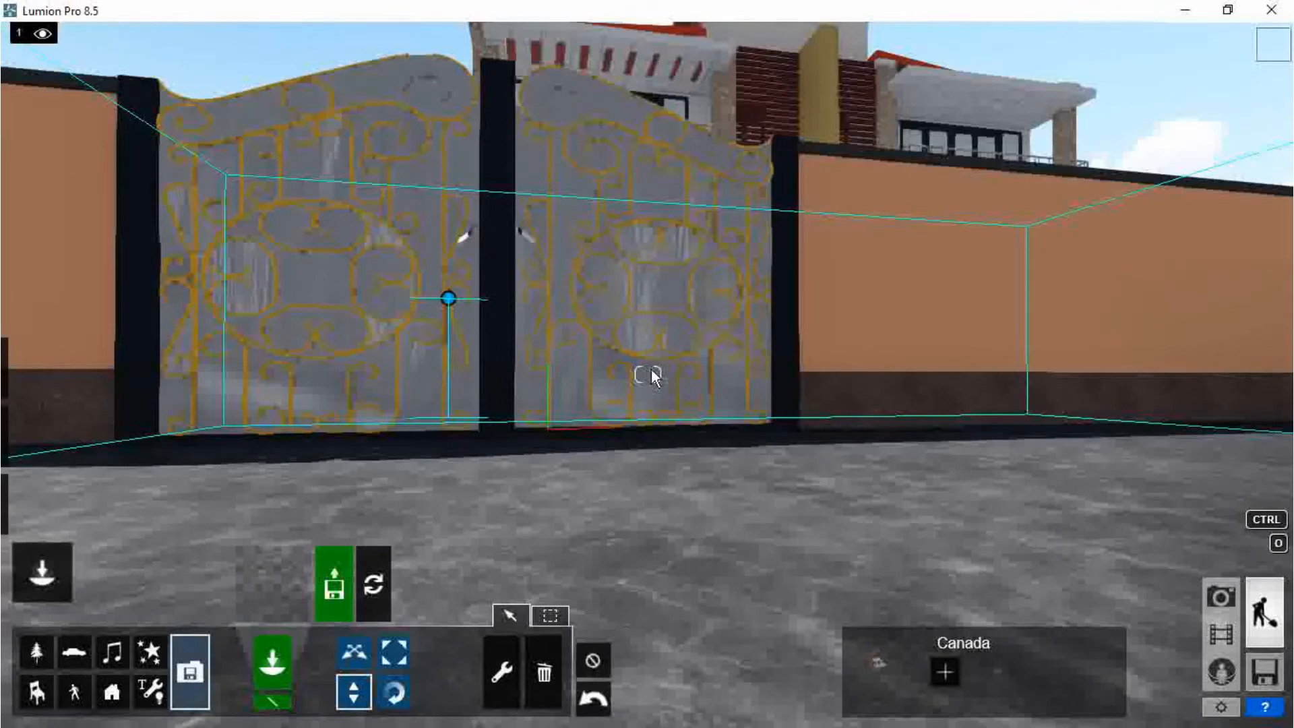
scroll(651, 374, "down", 2)
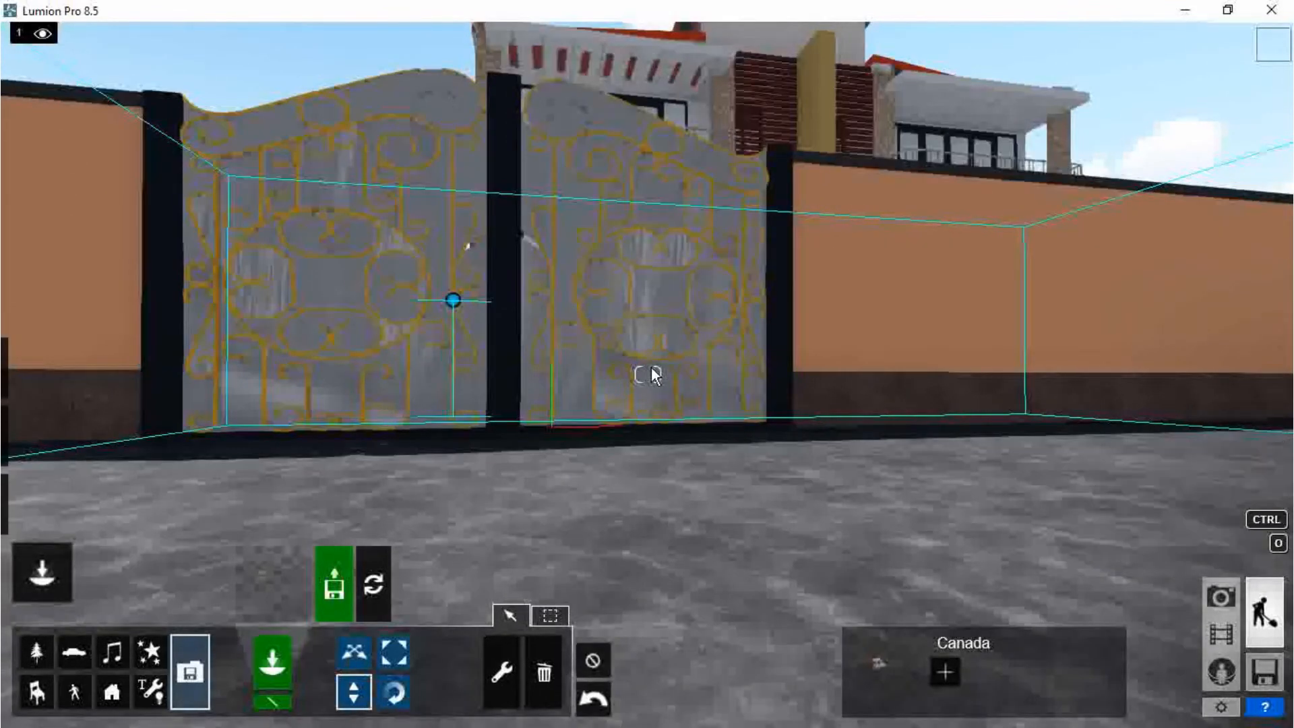
scroll(651, 374, "down", 1)
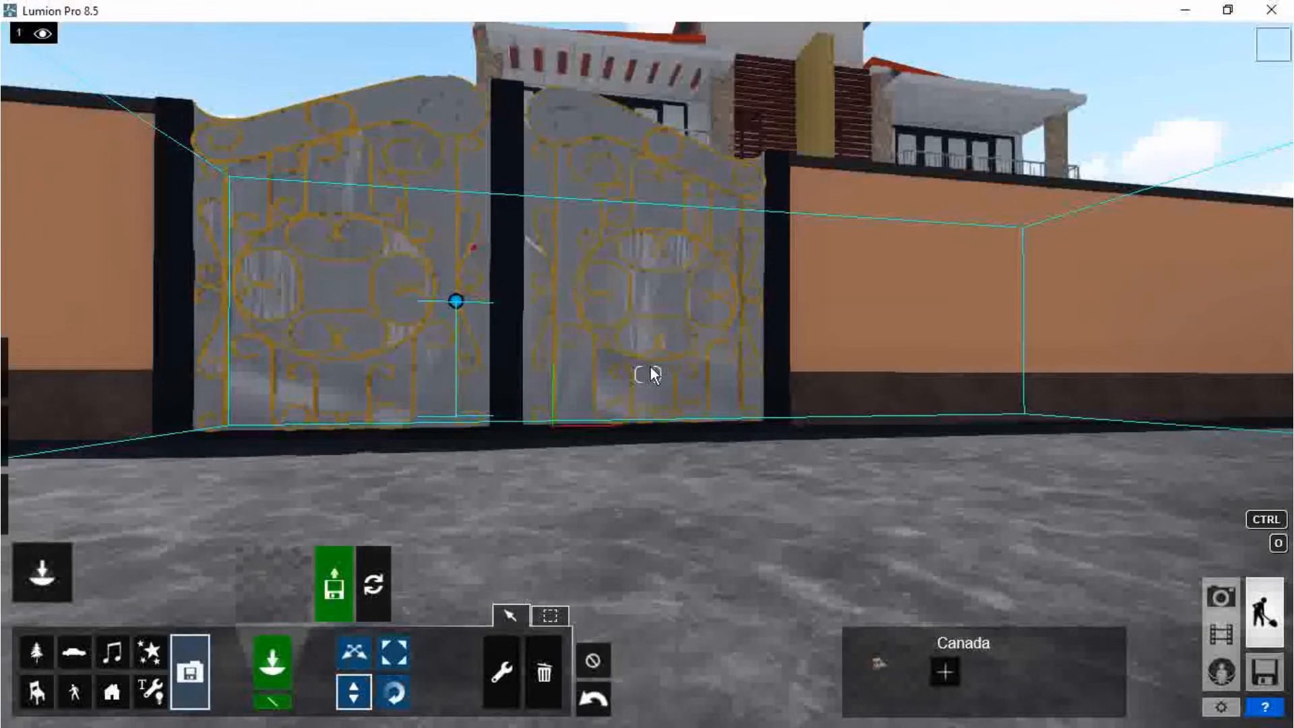
key("e")
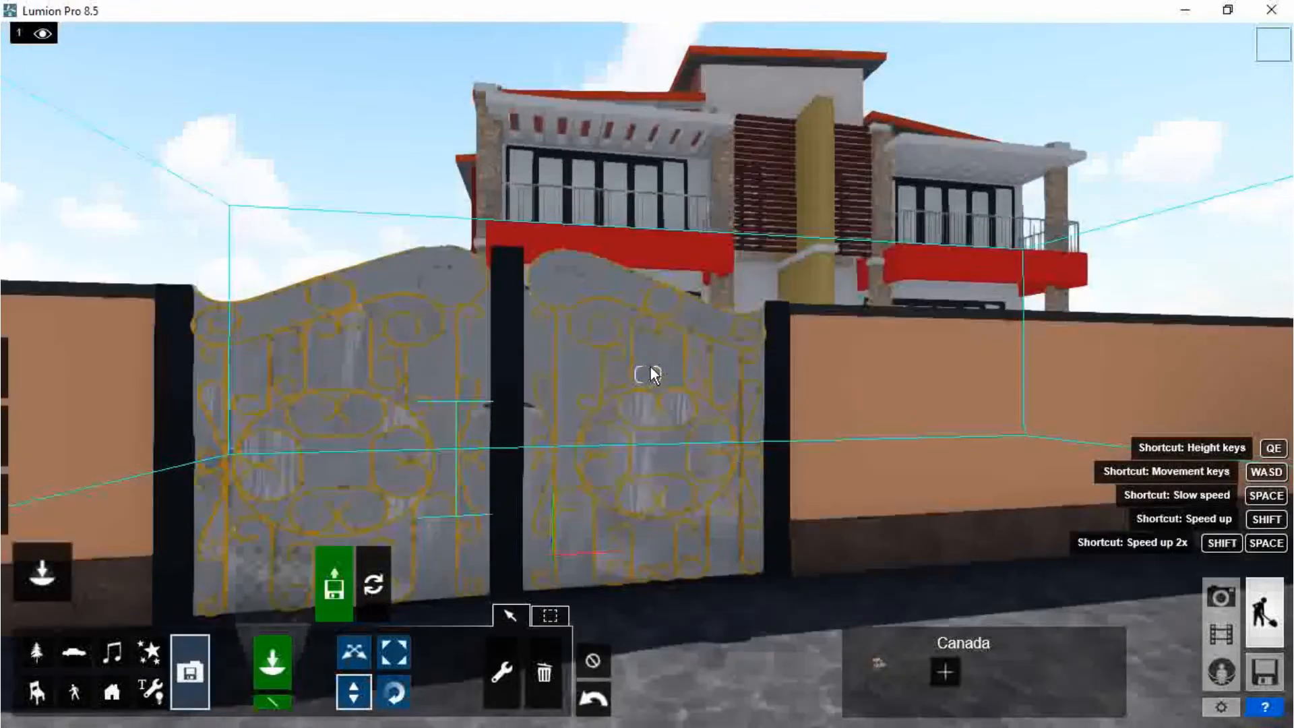
key("q")
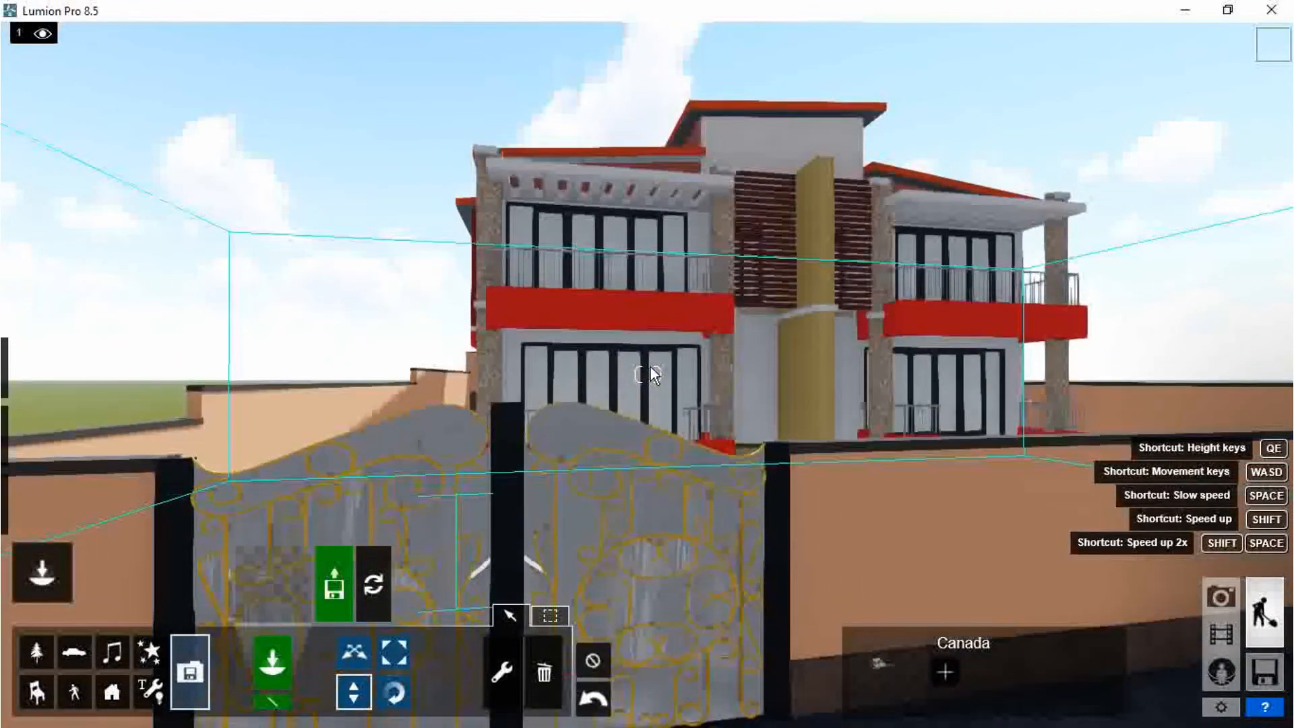
key("q")
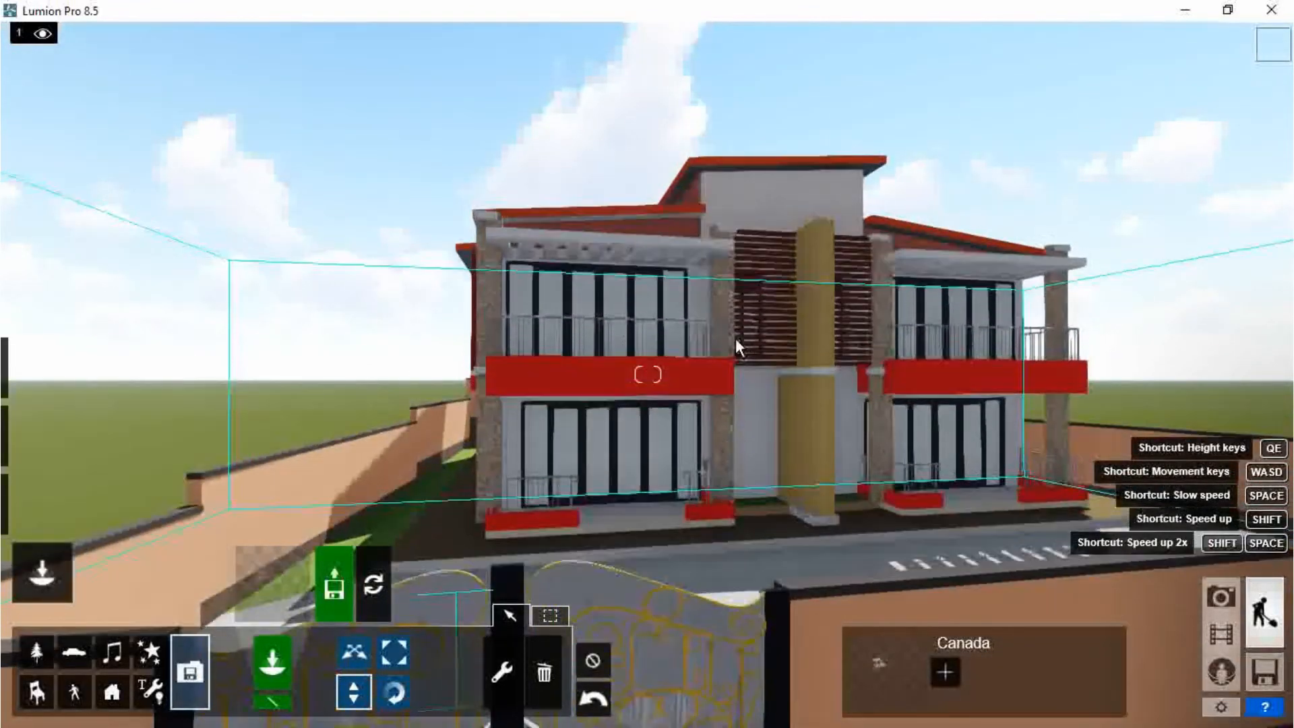
key("s")
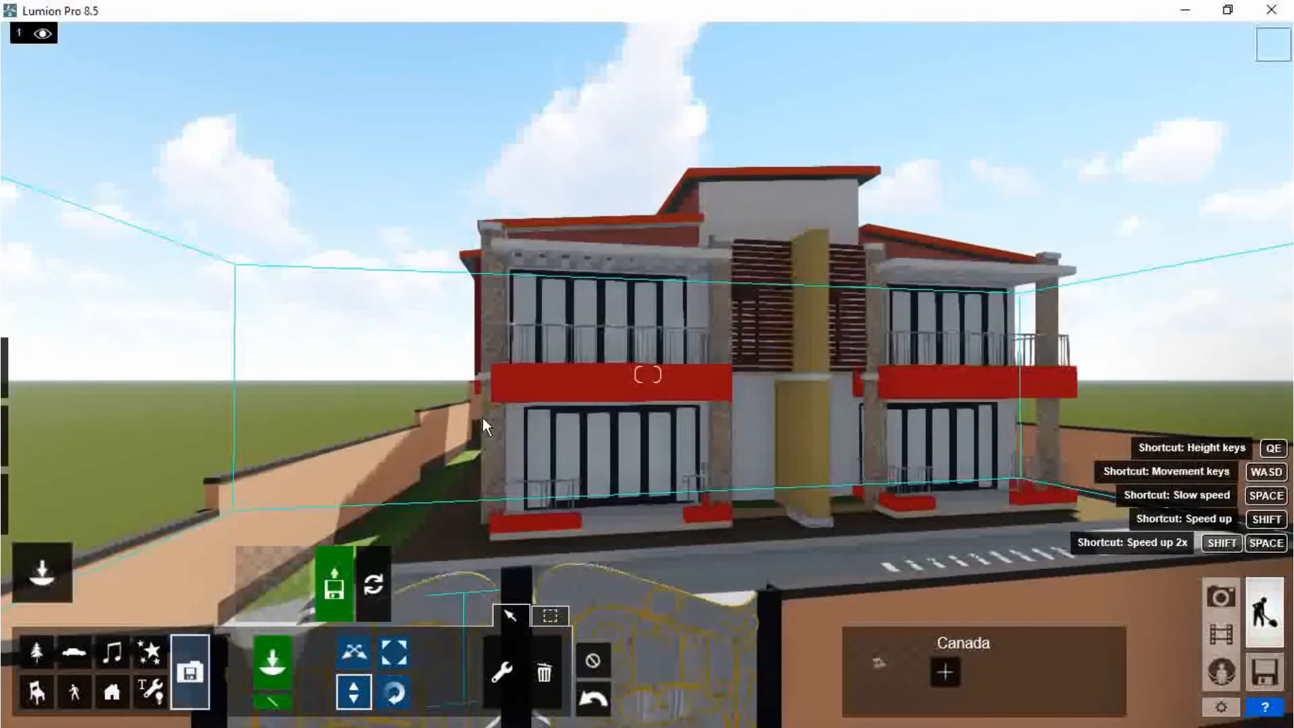
key("s")
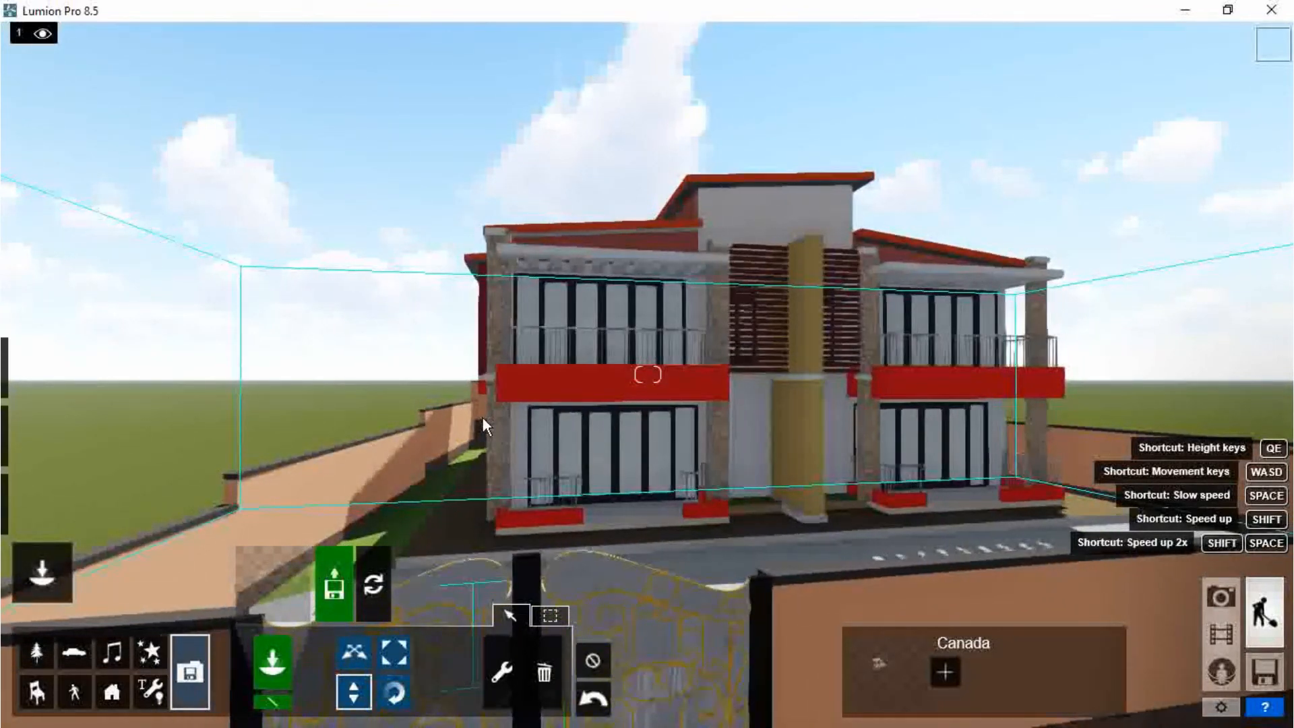
key("s")
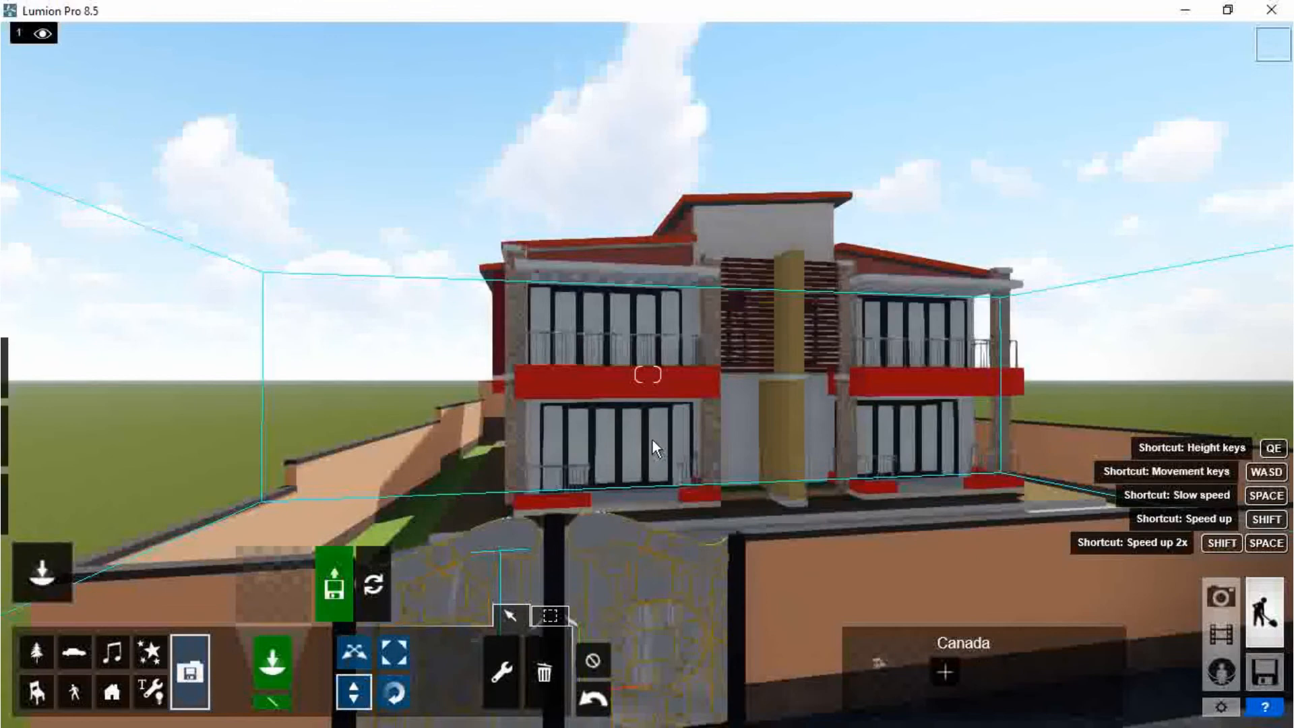
key("ctrl")
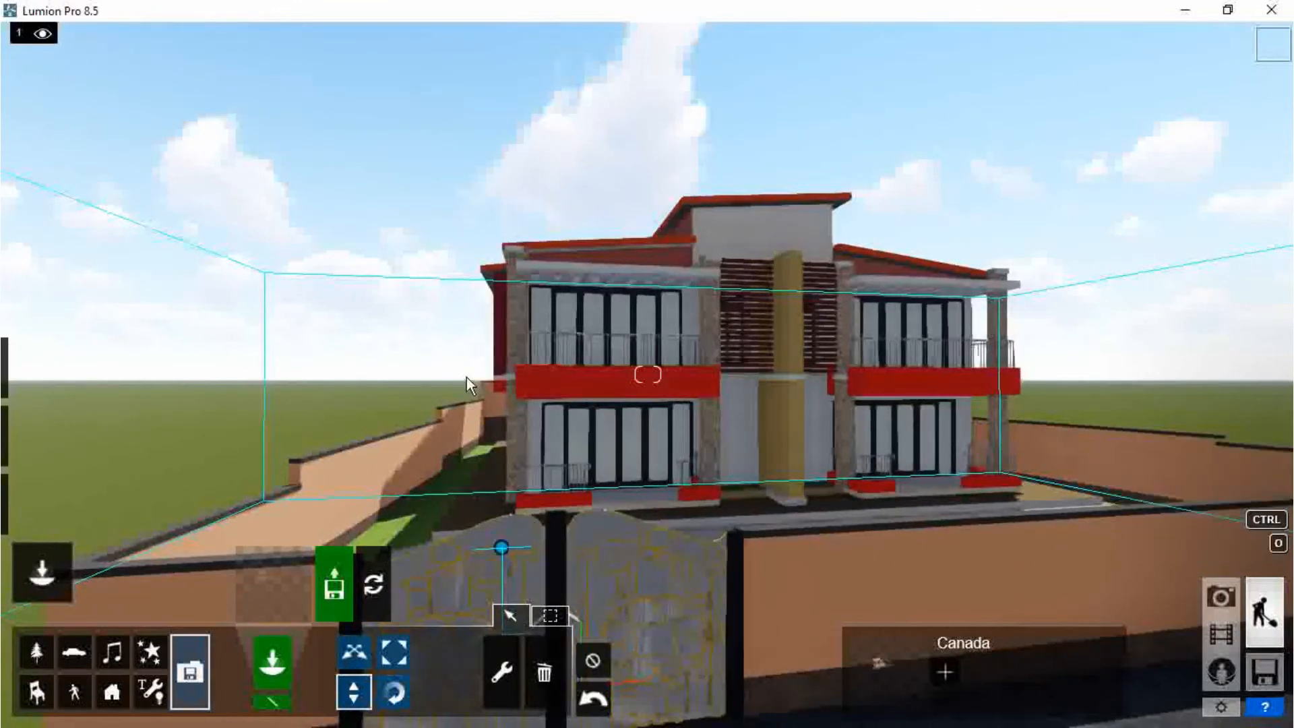
key("e")
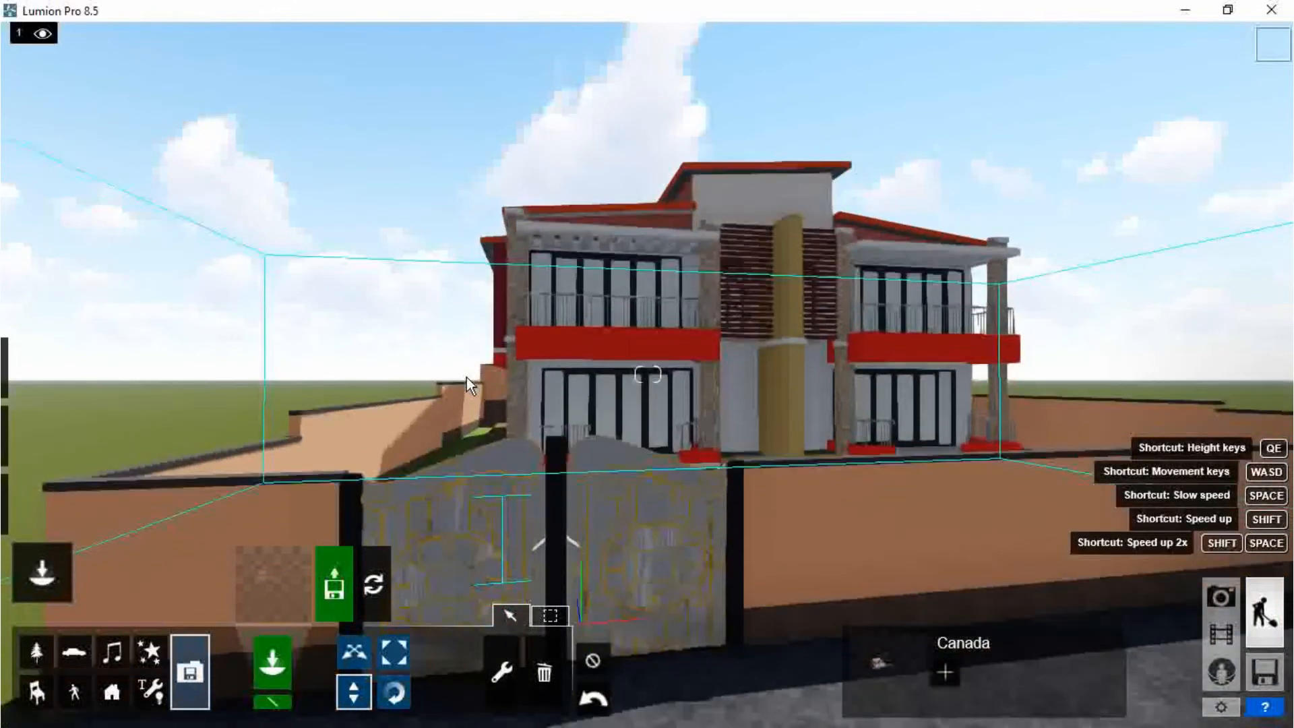
key("e")
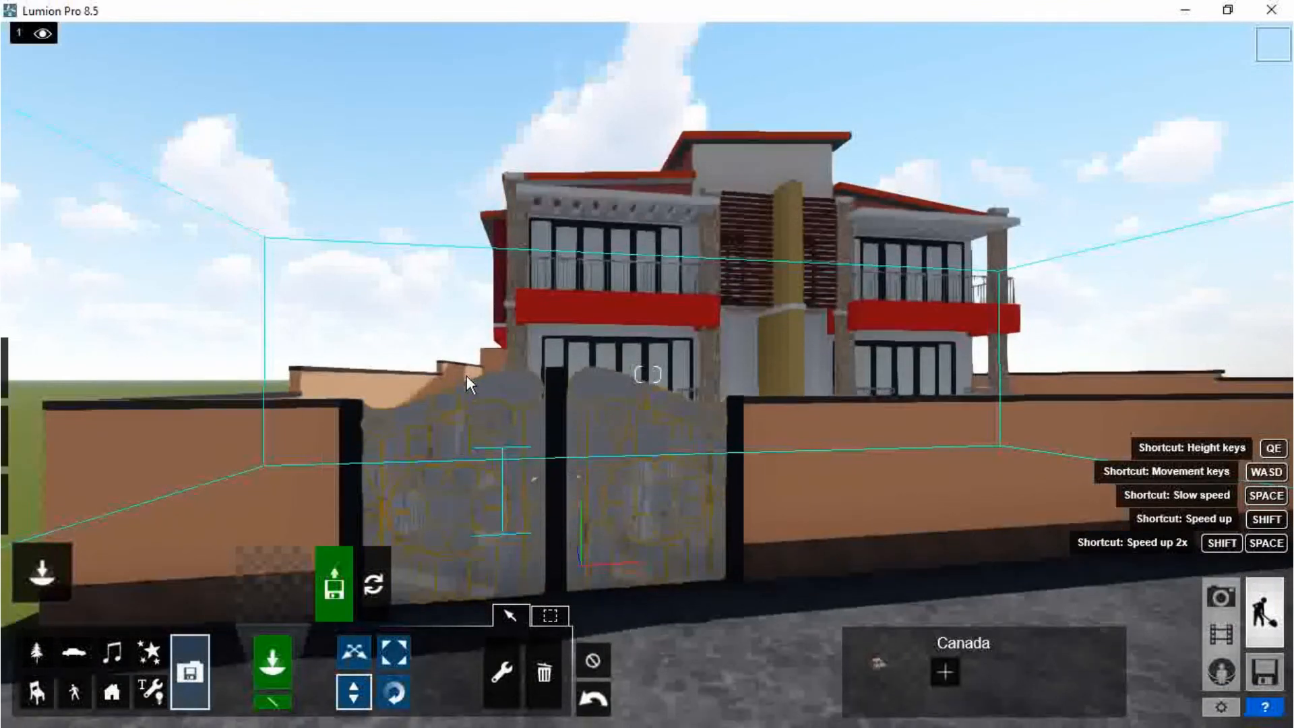
key("ctrl")
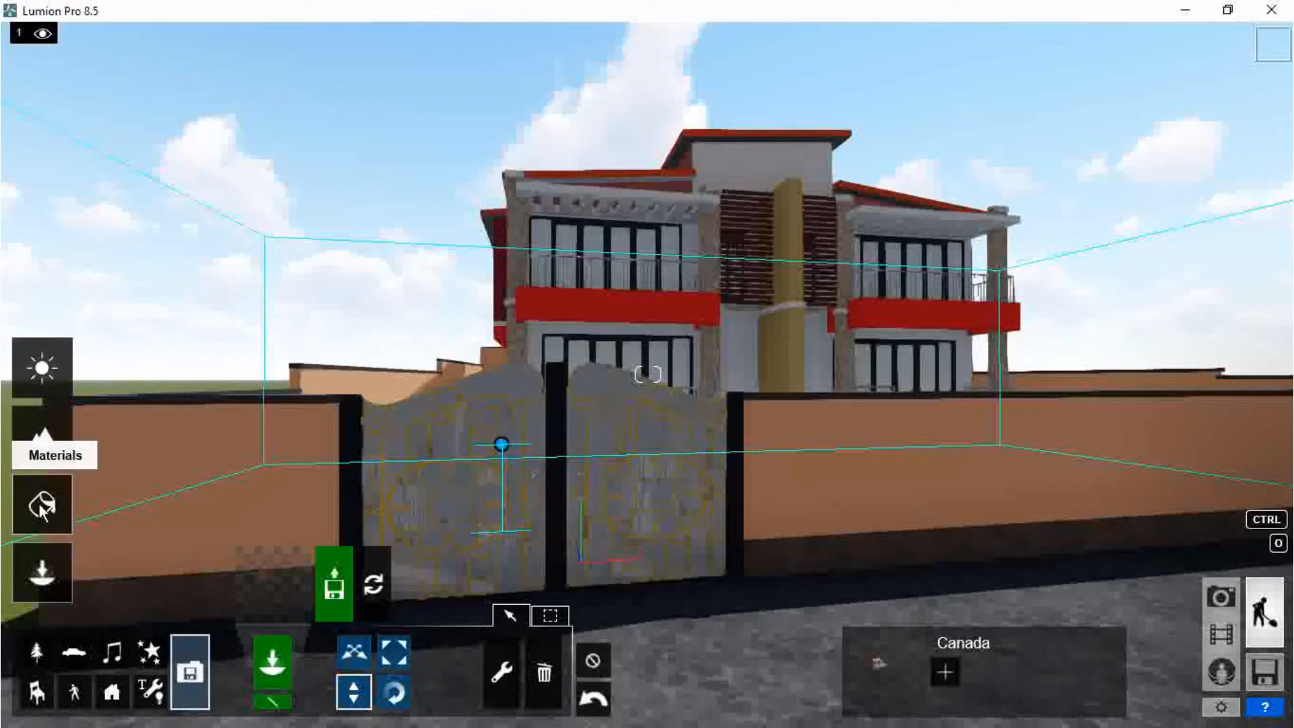
Enter material editing and pick the boundary wall's Material52 base strip.
left_click(42, 509)
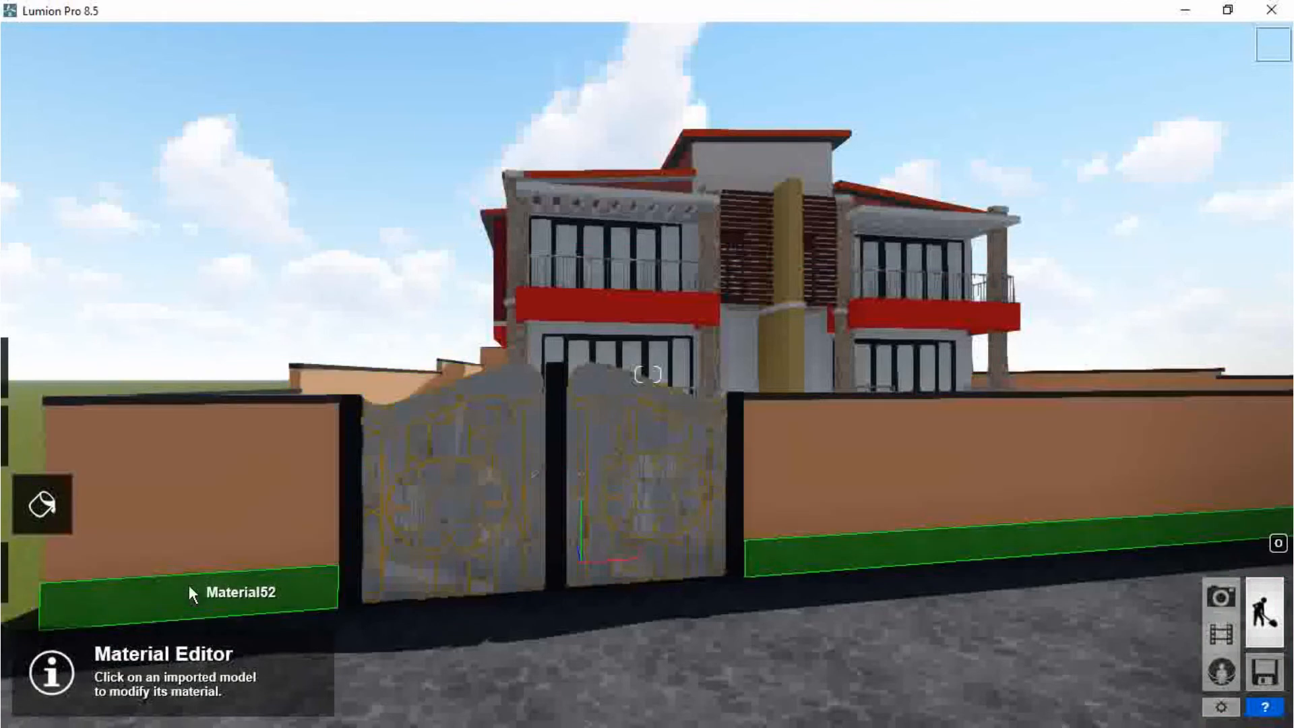
left_click(189, 586)
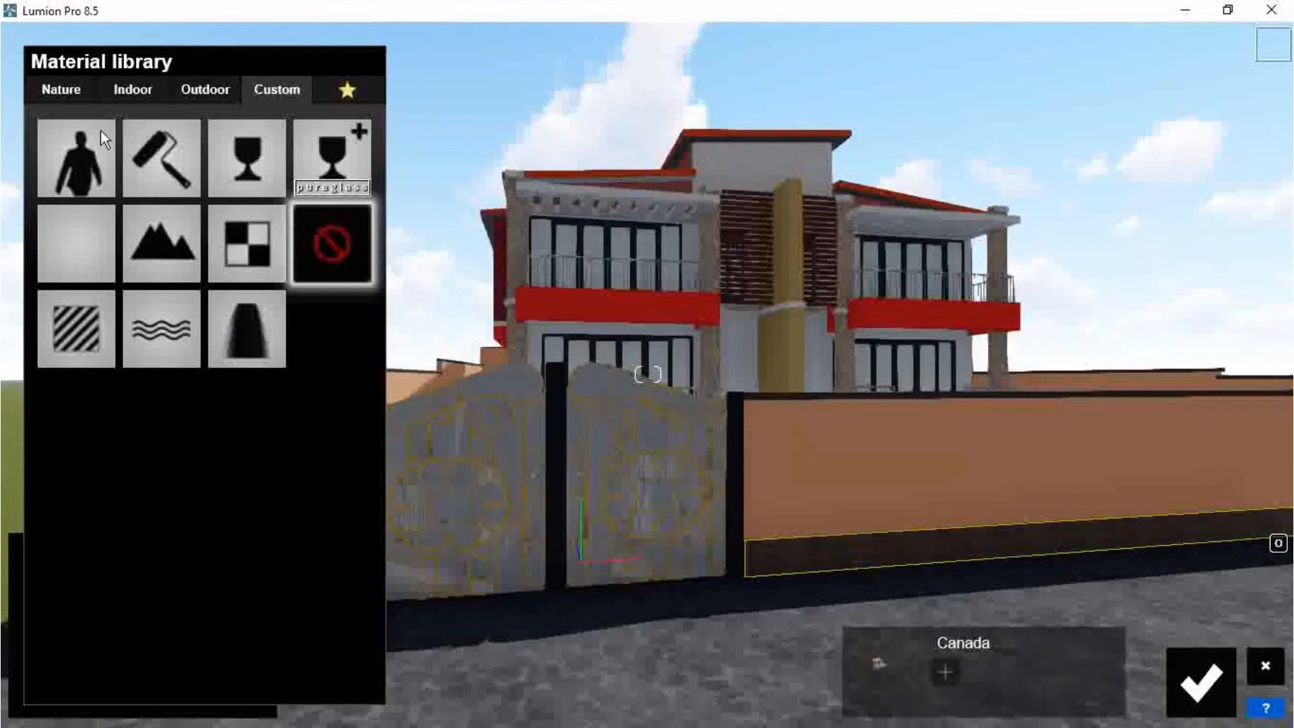
Browse Outdoor > Stone materials and try a cobblestone texture on the wall base.
left_click(210, 88)
left_click(210, 88)
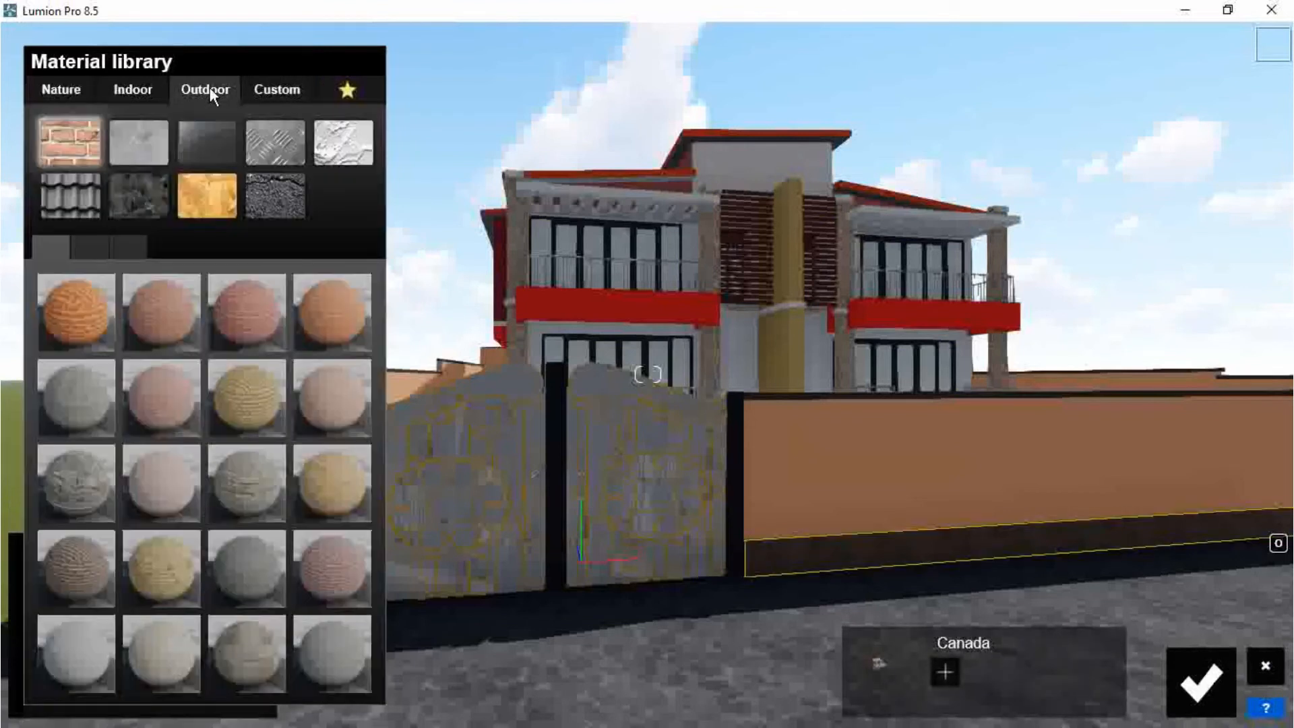
left_click(147, 189)
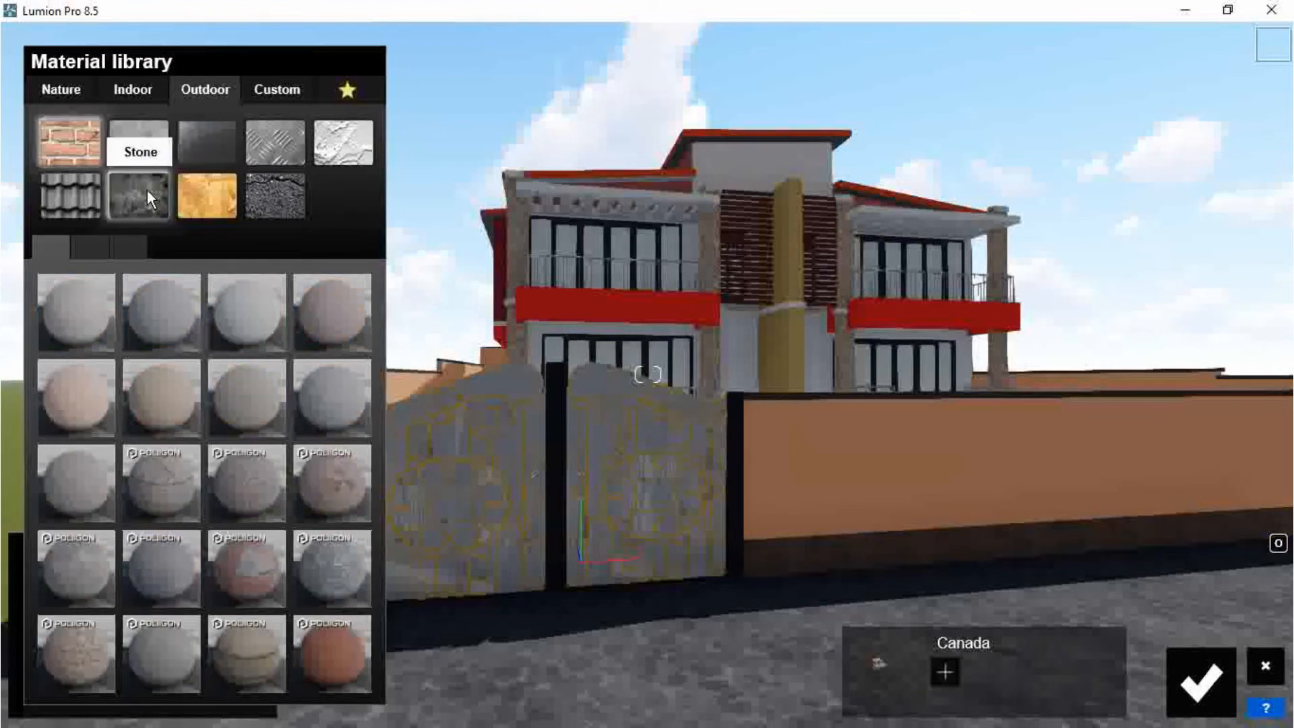
left_click(96, 246)
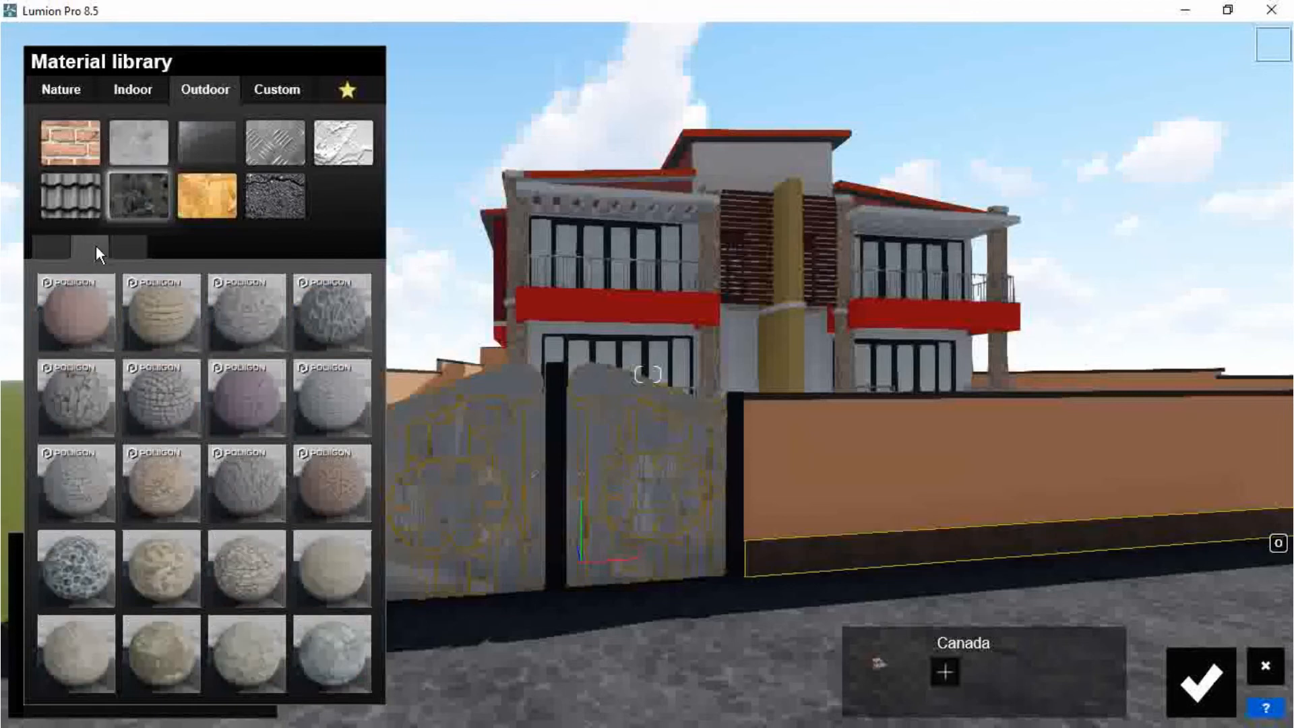
left_click(248, 303)
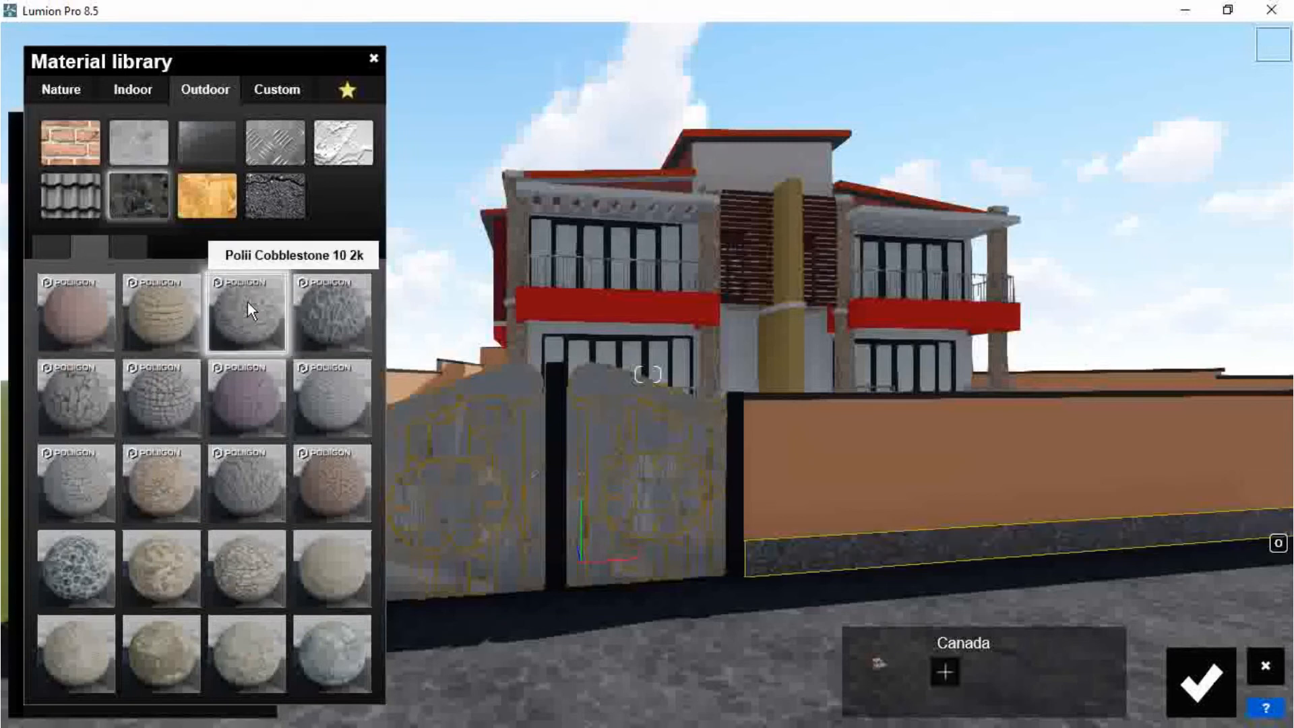
left_click(161, 312)
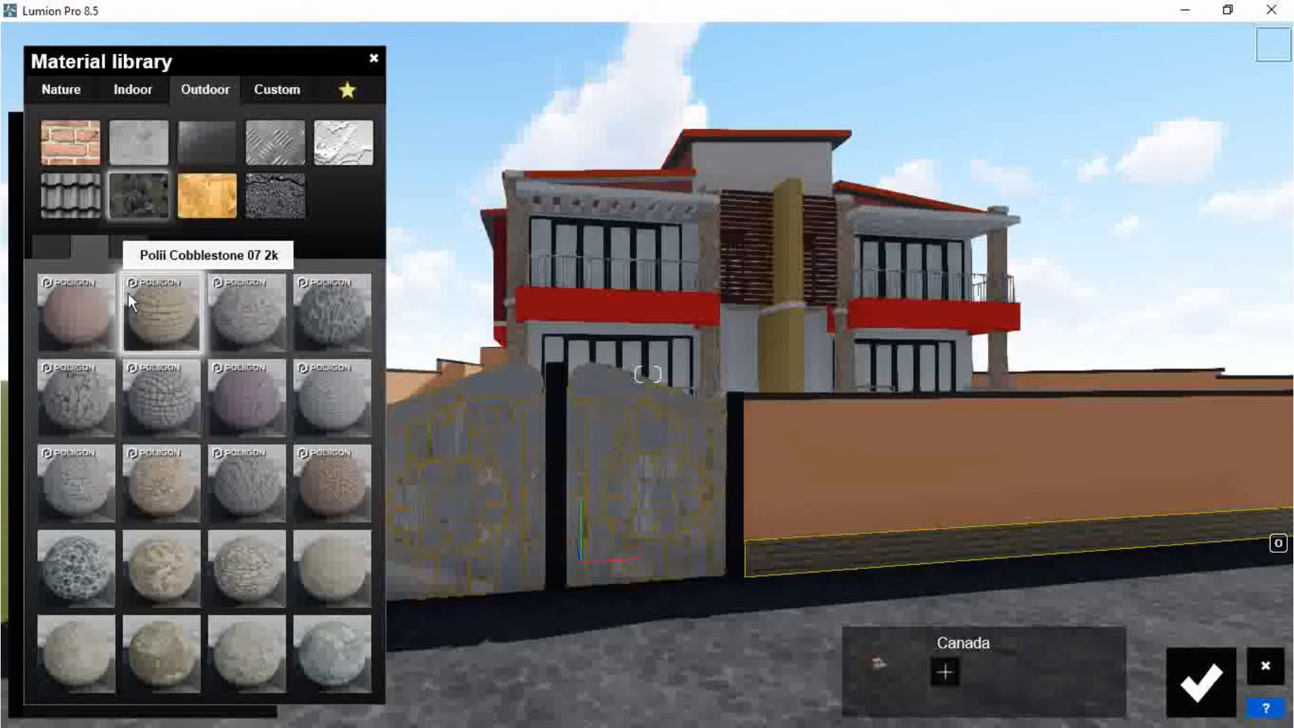
left_click(139, 245)
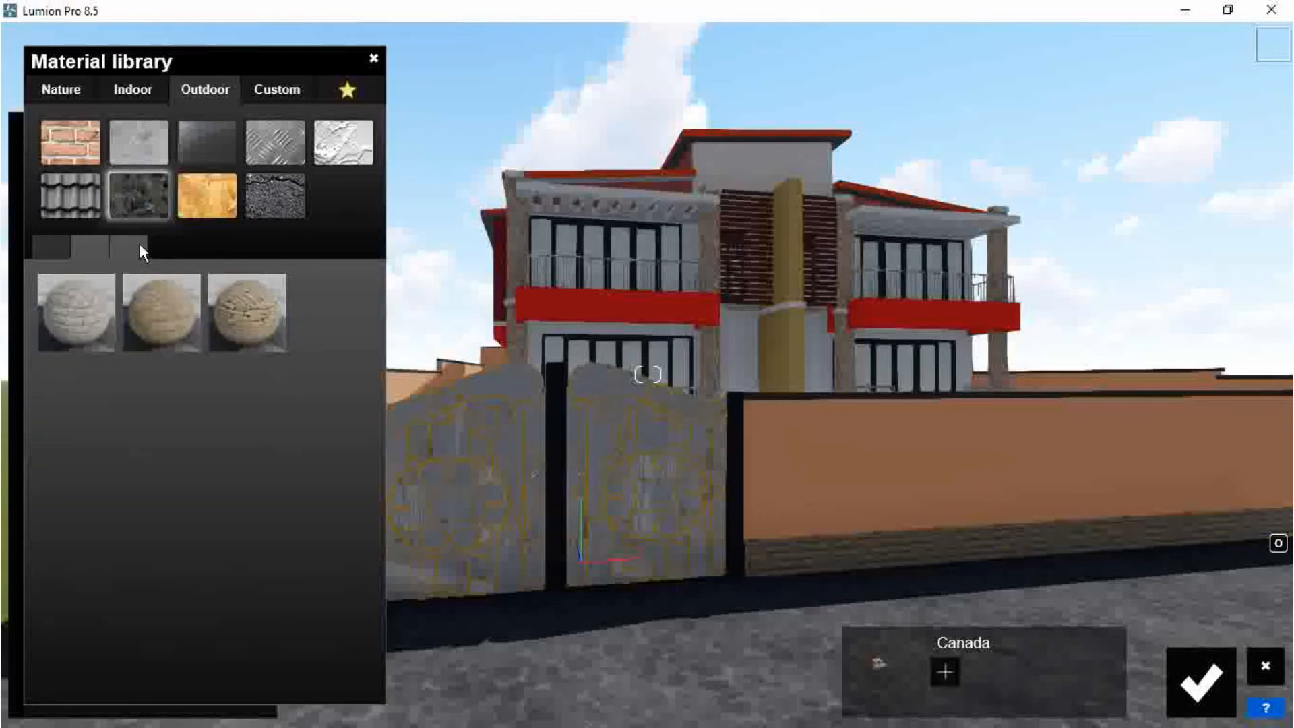
left_click(73, 300)
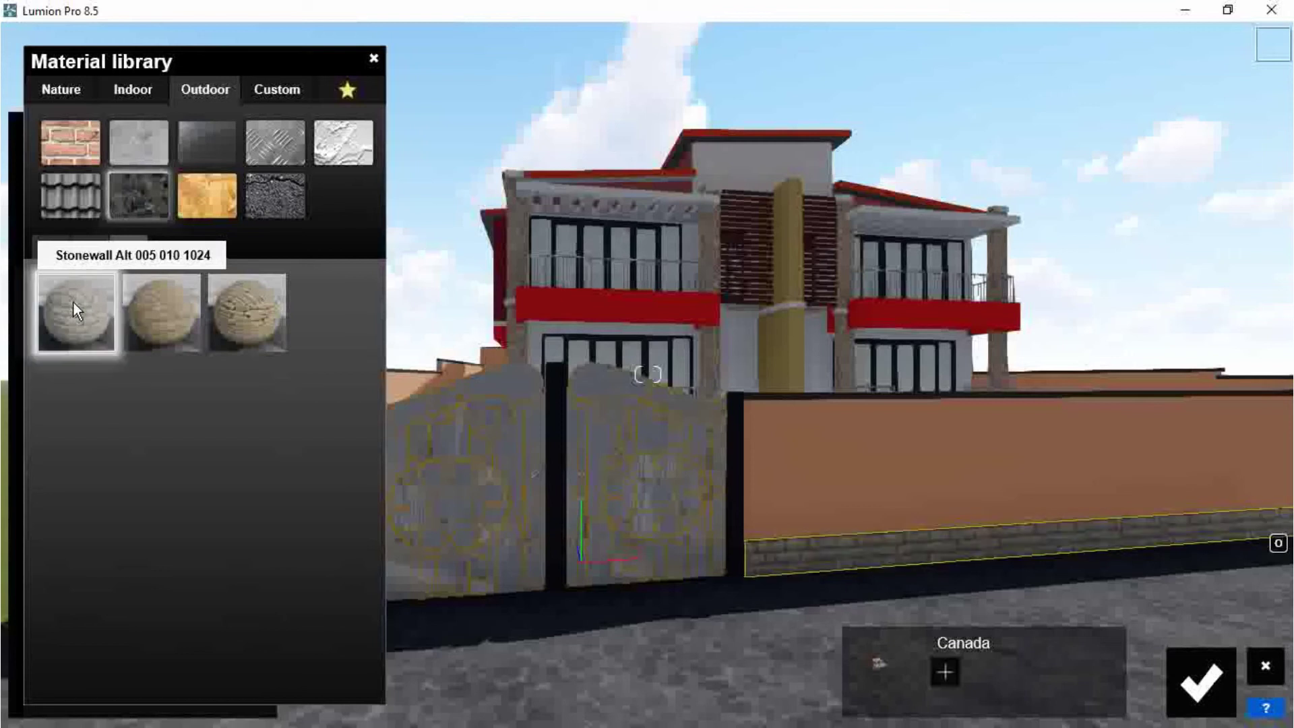
left_click(156, 312)
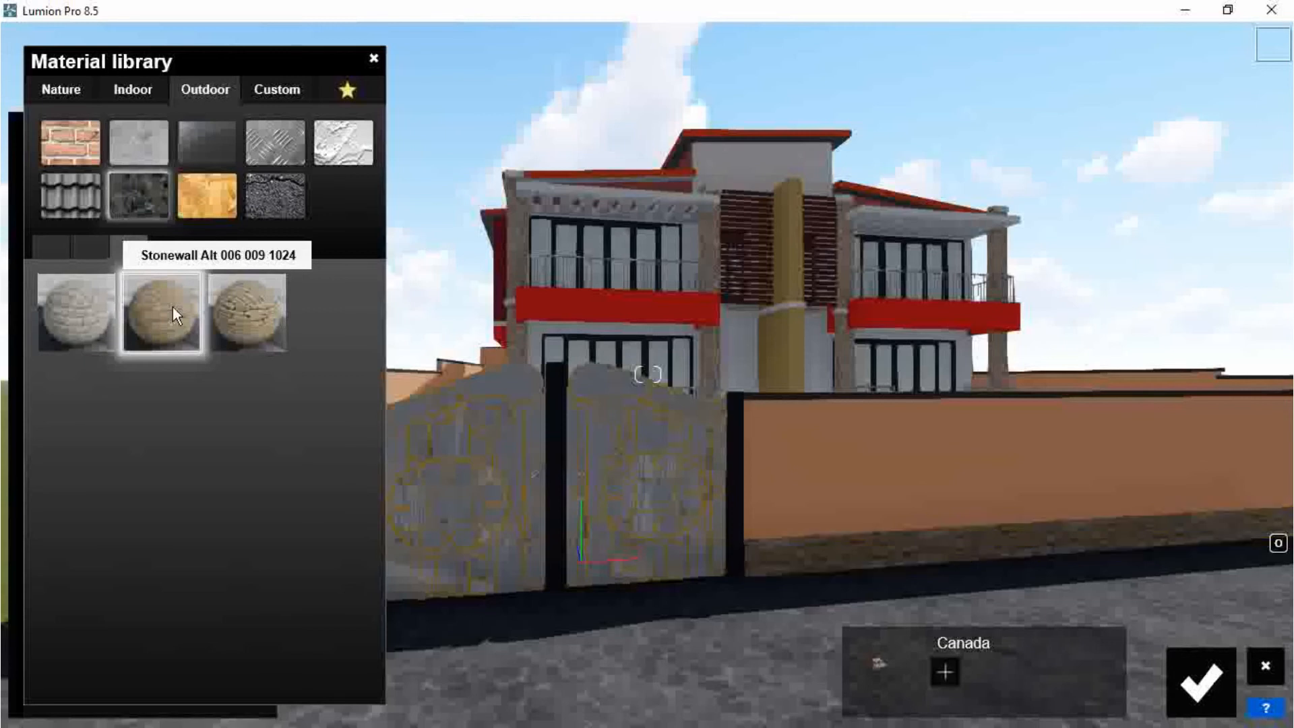
Open the stone material's settings and lower its Reflectivity slightly.
left_click(174, 306)
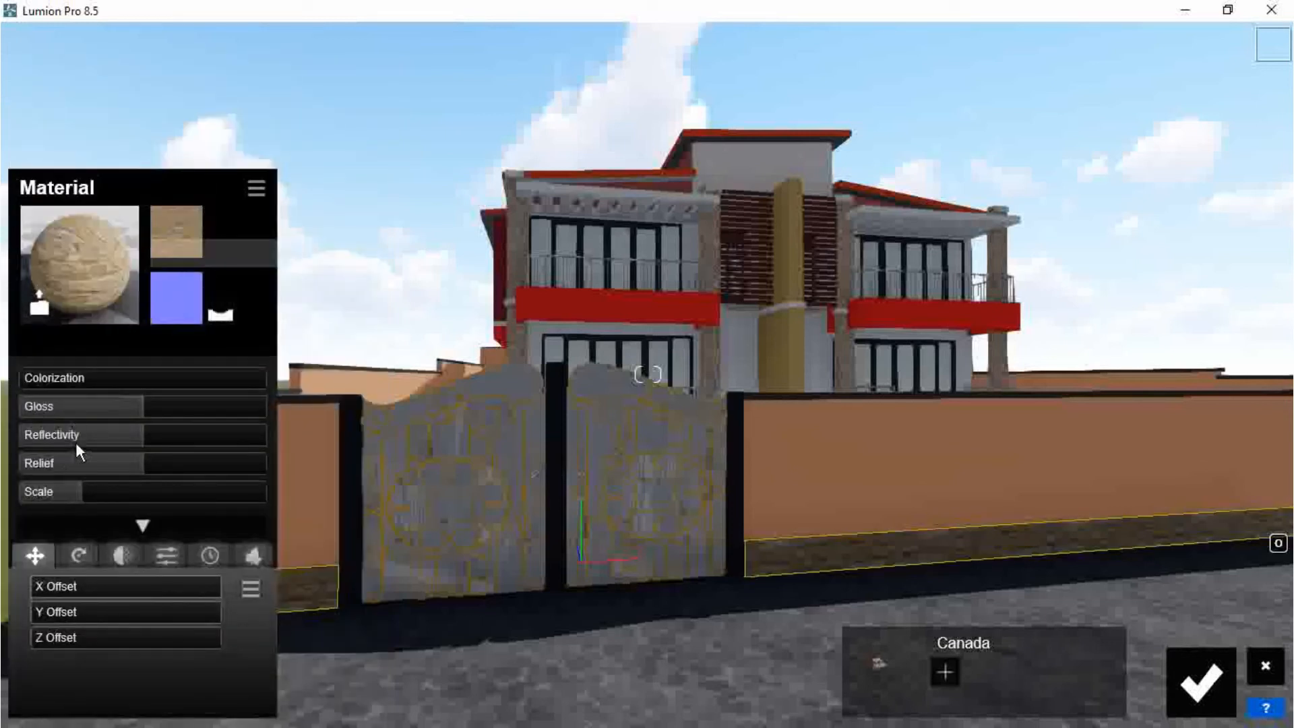
mouse_move(62, 492)
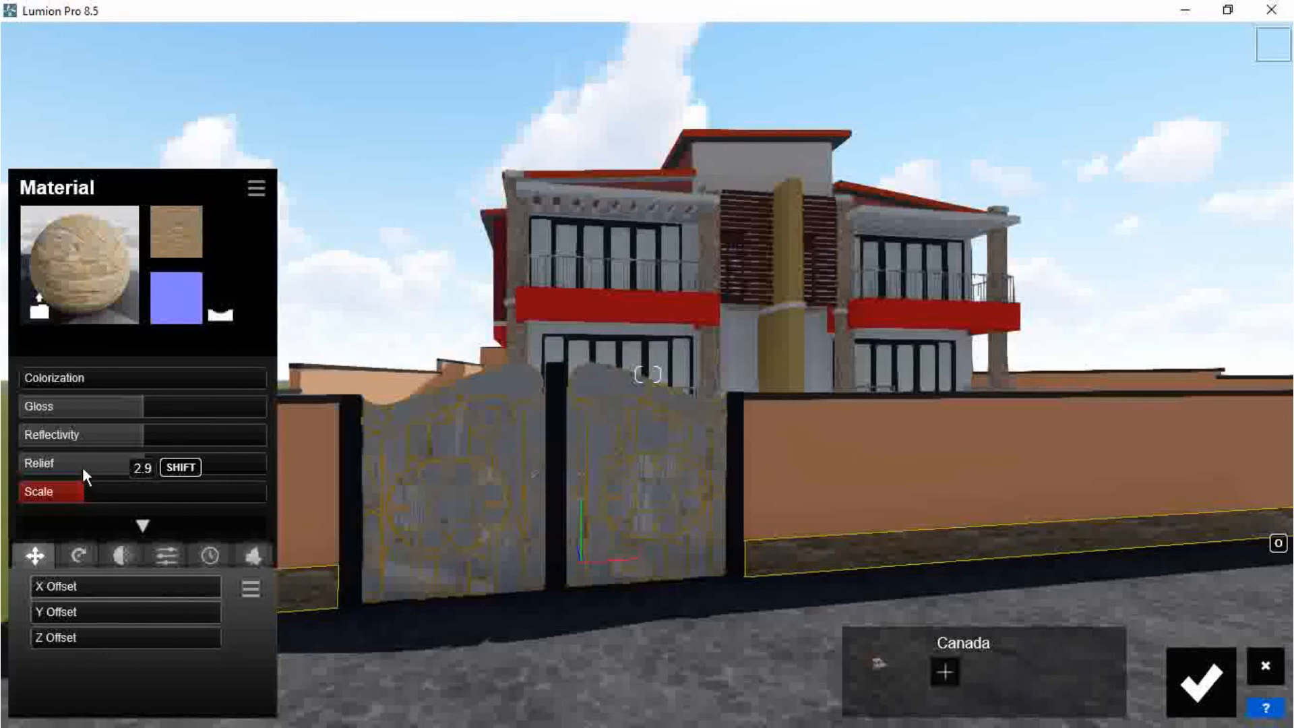
left_click(134, 438)
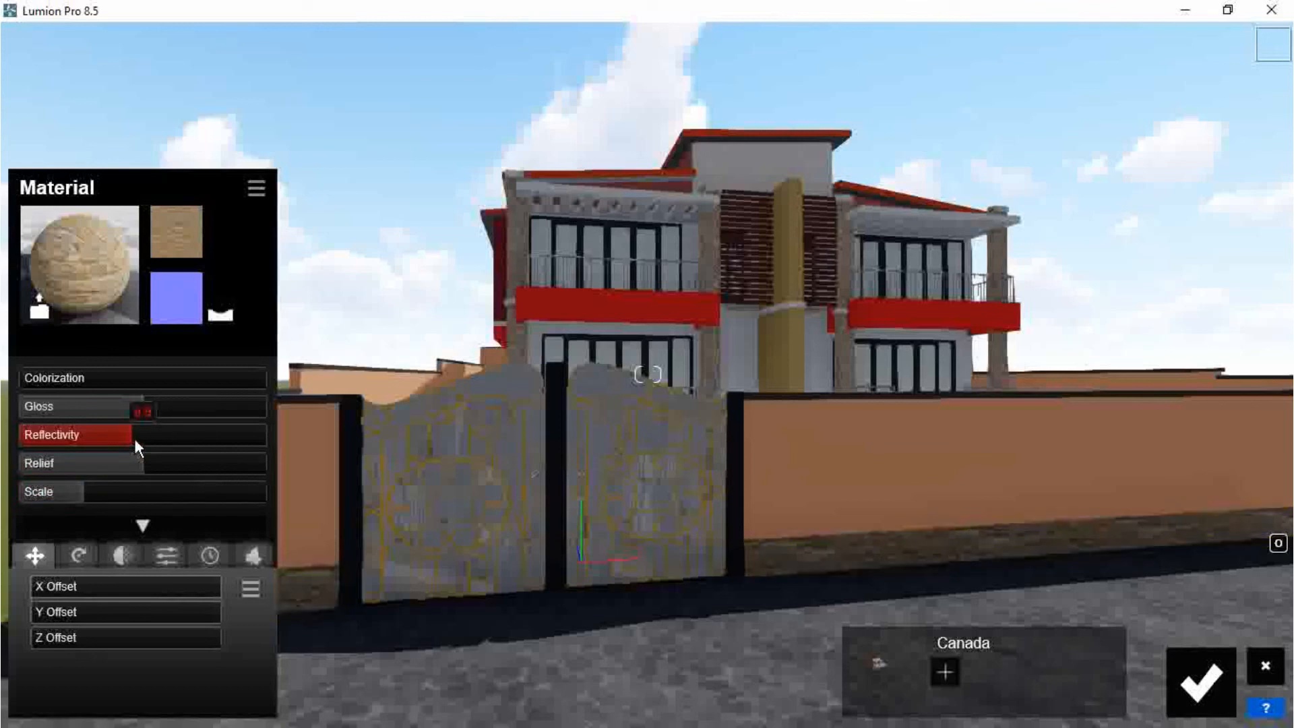